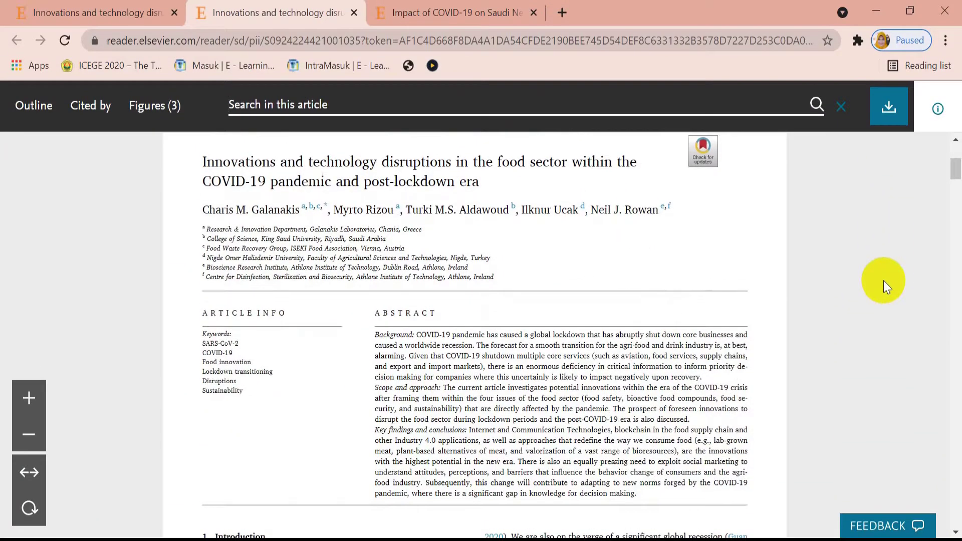
# Scroll the food-sector article to its abstract and open a blank browser window beside it
pyautogui.scroll(-3, 883, 281)
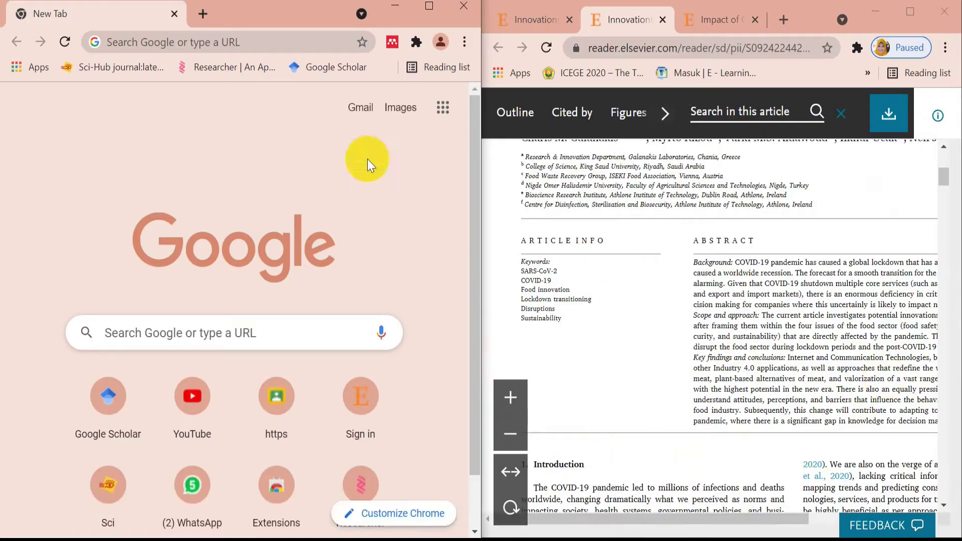
pyautogui.click(289, 39)
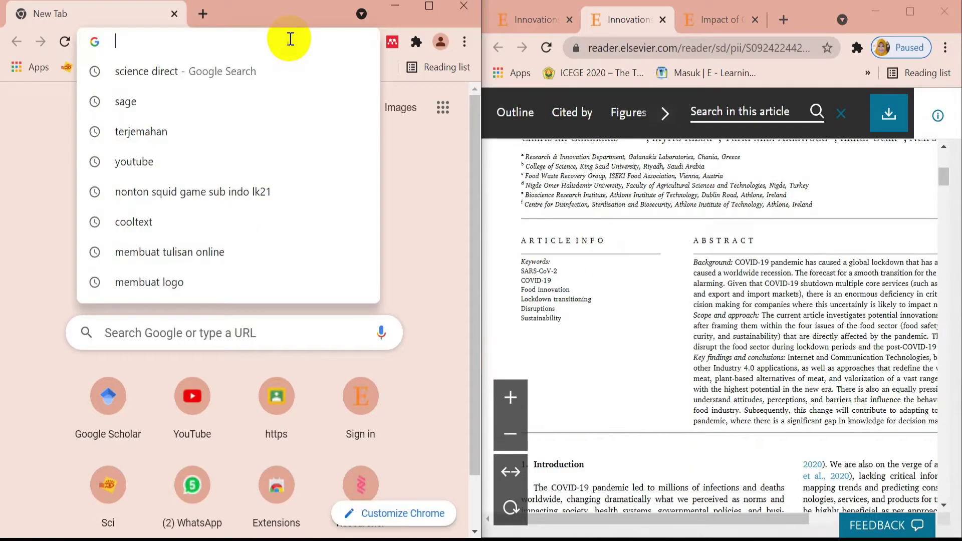
# Search 'ter' for a translator and translate the copied abstract from English into Indonesian
pyautogui.write('ter')
pyautogui.press('Return')
pyautogui.moveTo(684, 261)
pyautogui.mouseDown()
pyautogui.moveTo(933, 423)
pyautogui.moveTo(798, 423)
pyautogui.moveTo(80, 214)
pyautogui.mouseUp()
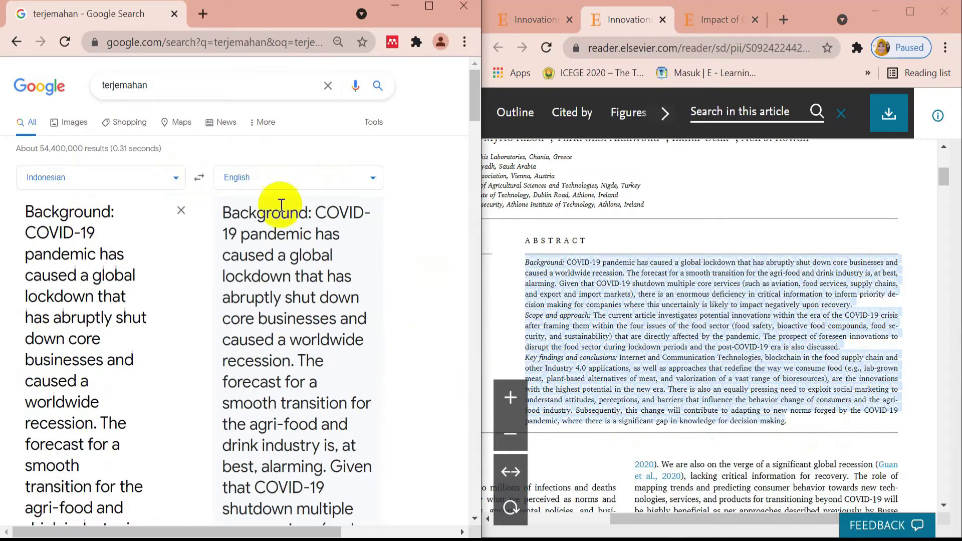
pyautogui.click(200, 179)
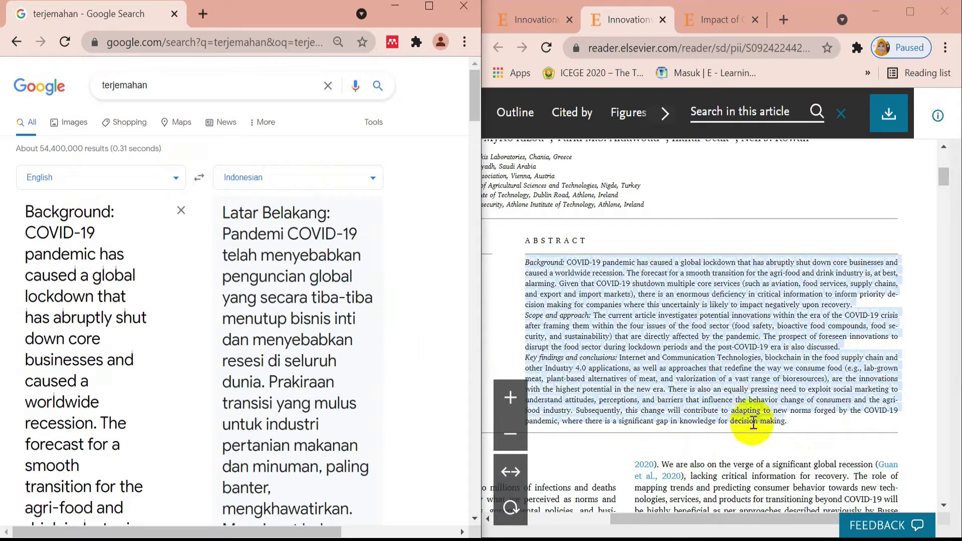
pyautogui.scroll(-5, 802, 401)
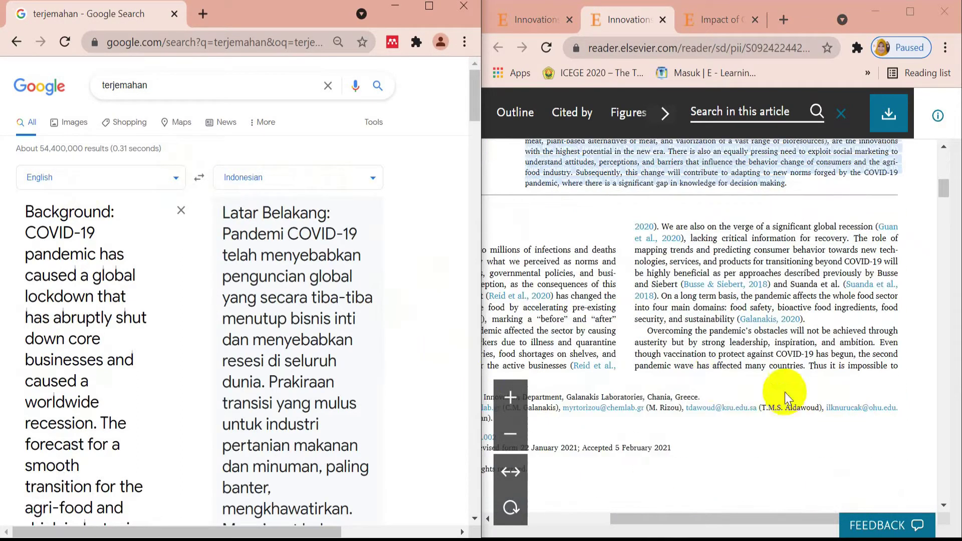
pyautogui.hscroll(-3, 644, 501)
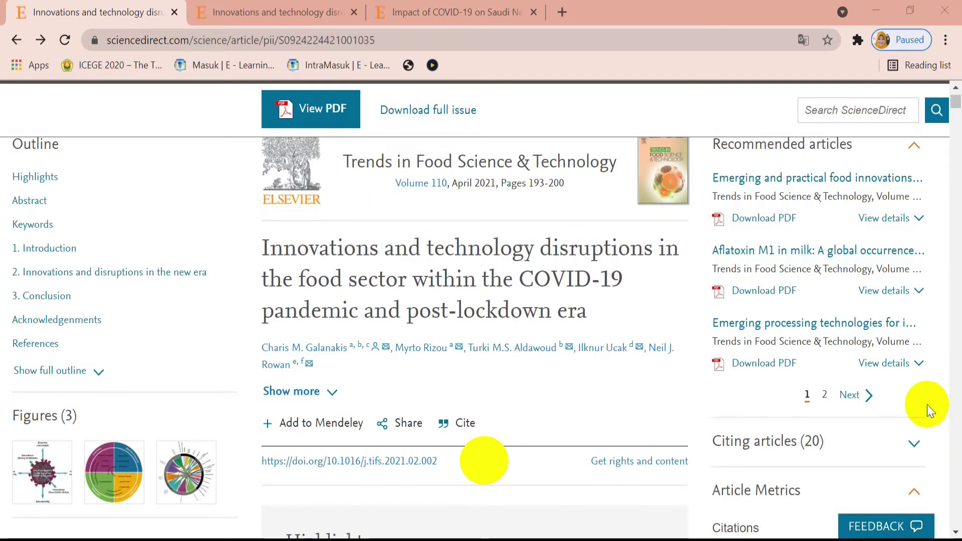
# Search ScienceDirect for 'evaluation research' and open the first result's PDF
pyautogui.click(842, 108)
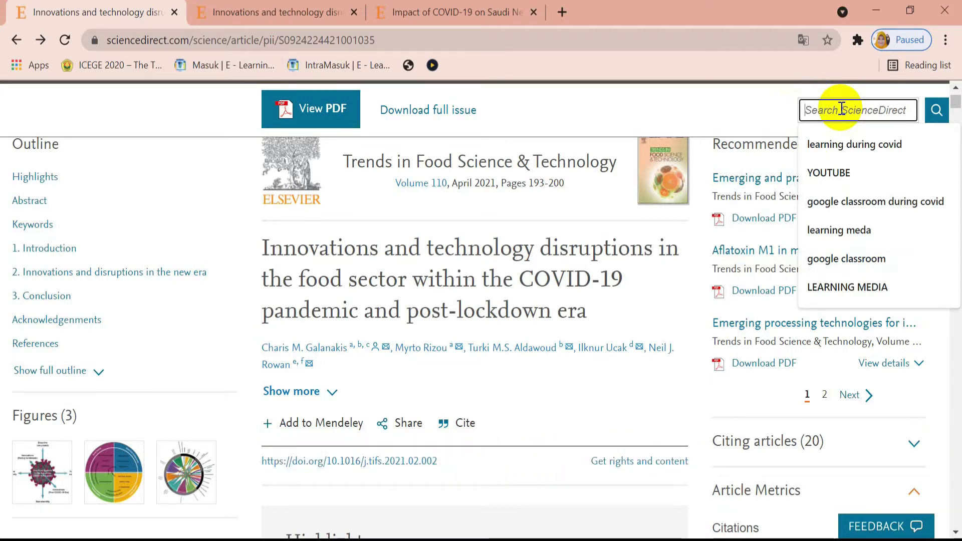
pyautogui.write('evaluation ')
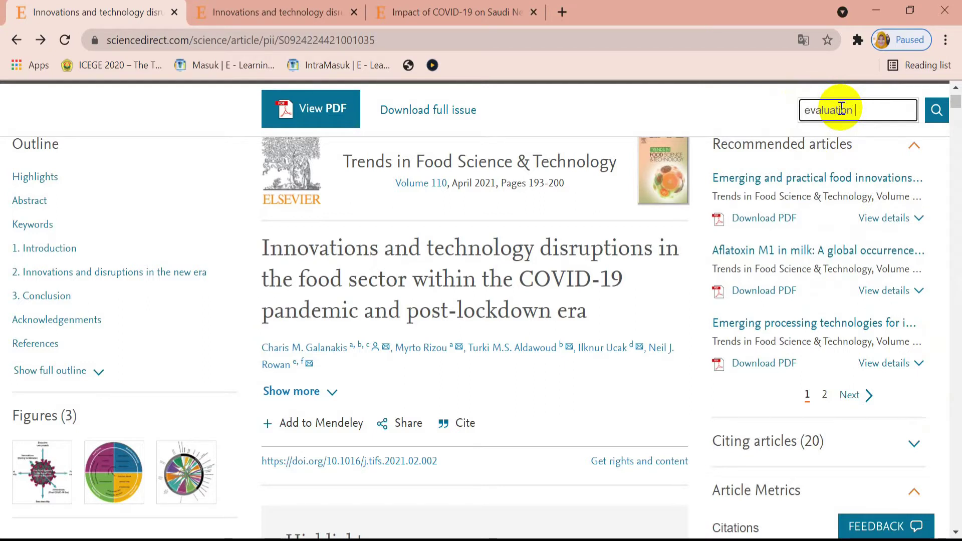
pyautogui.write('research')
pyautogui.press('Return')
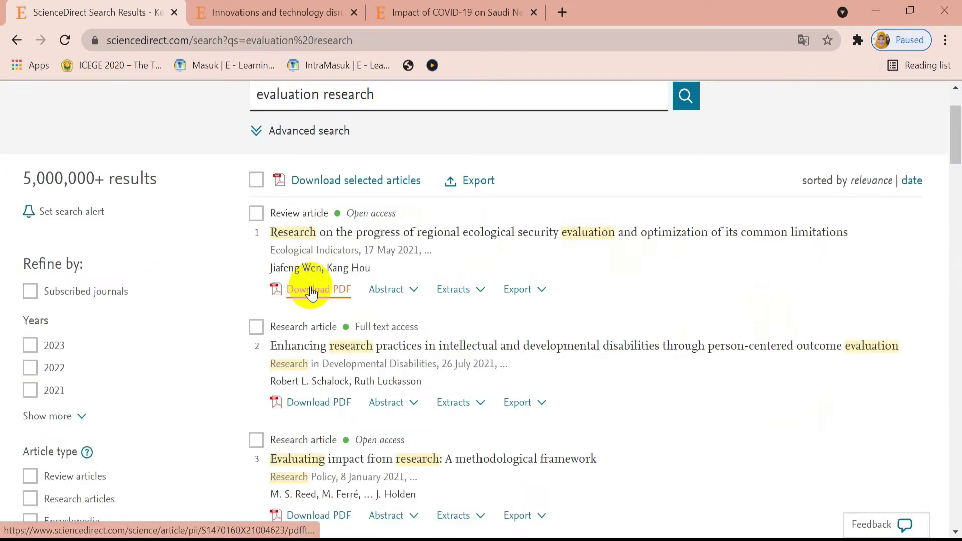
pyautogui.click(331, 292)
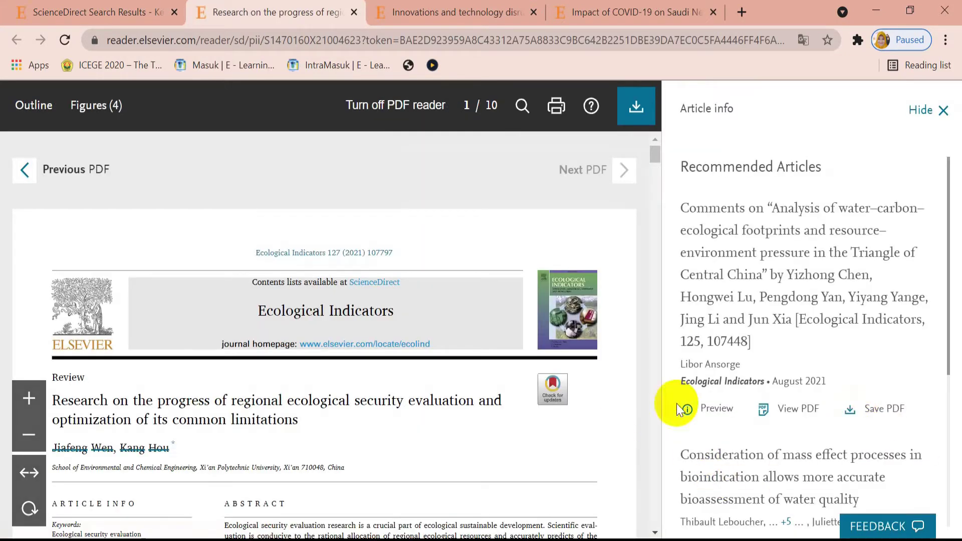
# Hide the article info panel, skim the PDF, and download it
pyautogui.click(928, 110)
pyautogui.scroll(-5, 865, 369)
pyautogui.scroll(-10, 865, 371)
pyautogui.scroll(-10, 865, 371)
pyautogui.scroll(-10, 866, 377)
pyautogui.scroll(-5, 866, 377)
pyautogui.scroll(20, 866, 377)
pyautogui.scroll(7, 871, 378)
pyautogui.scroll(10, 871, 378)
pyautogui.scroll(3, 871, 378)
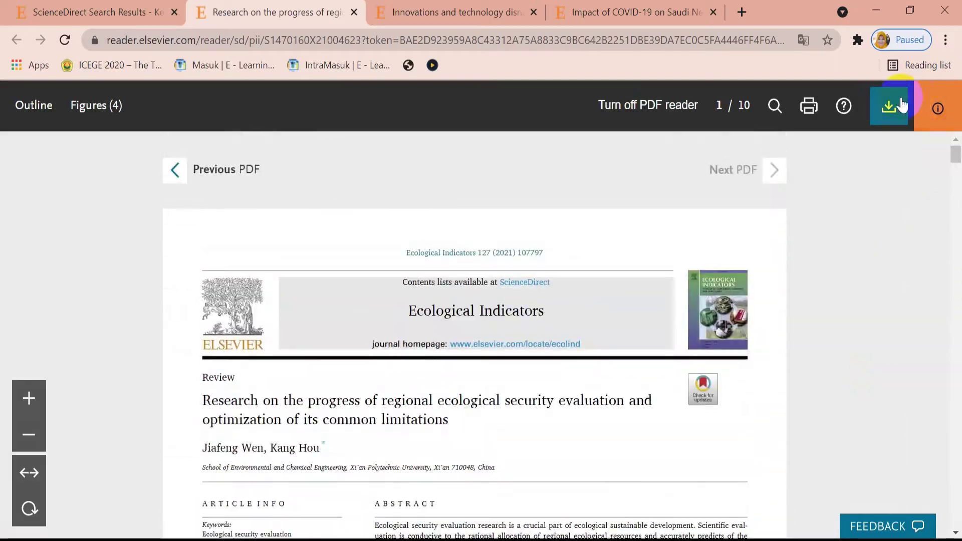
pyautogui.click(890, 114)
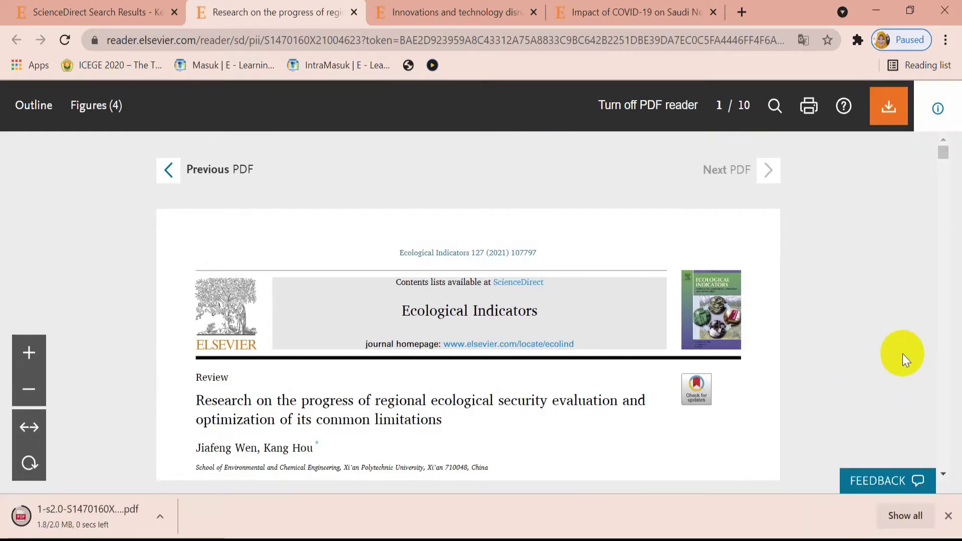
# Copy the article title and show the downloaded PDF in its folder
pyautogui.moveTo(196, 398); pyautogui.dragTo(492, 401)
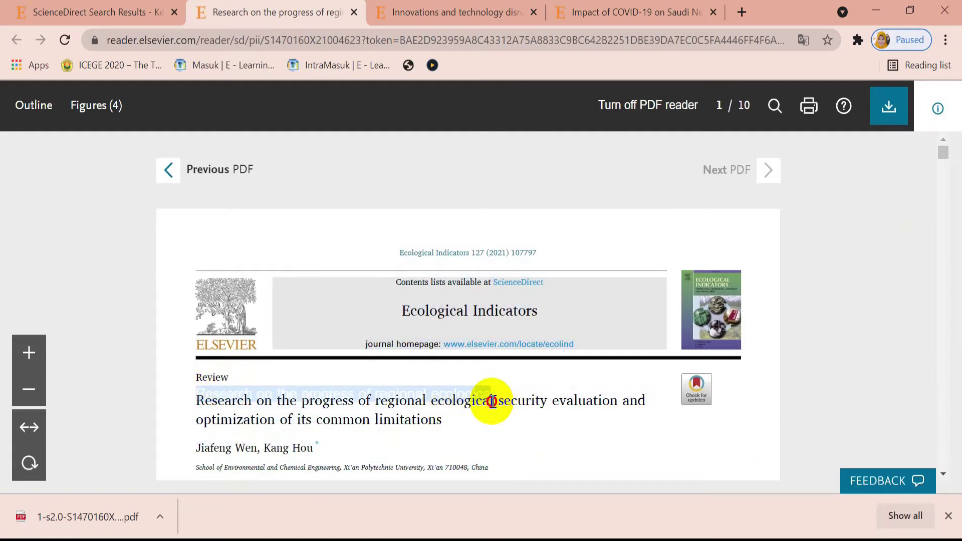
pyautogui.click(906, 516)
pyautogui.click(354, 254)
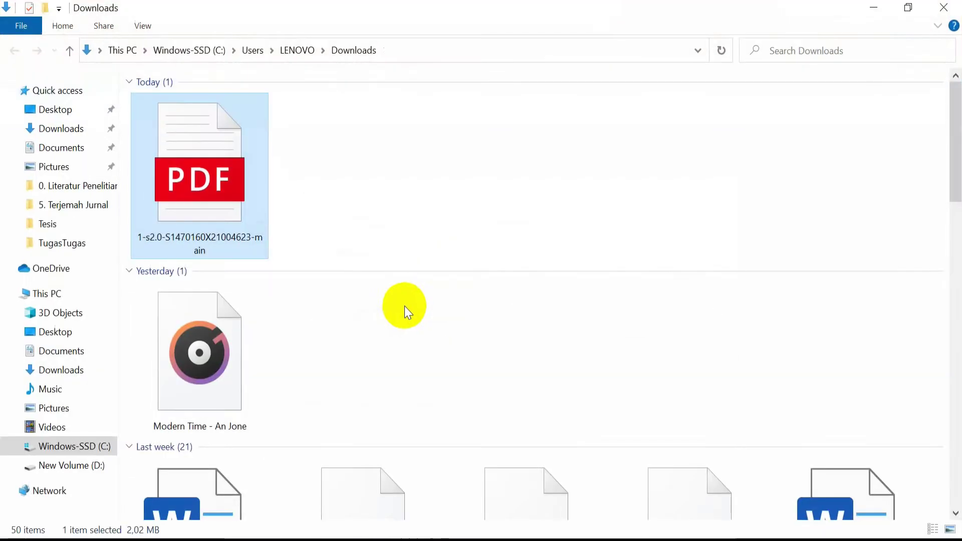
# Paste the downloaded PDF into D:\Proyek Video Youtube\5. Terjemah Jurnal\Jurnal International
pyautogui.click(70, 465)
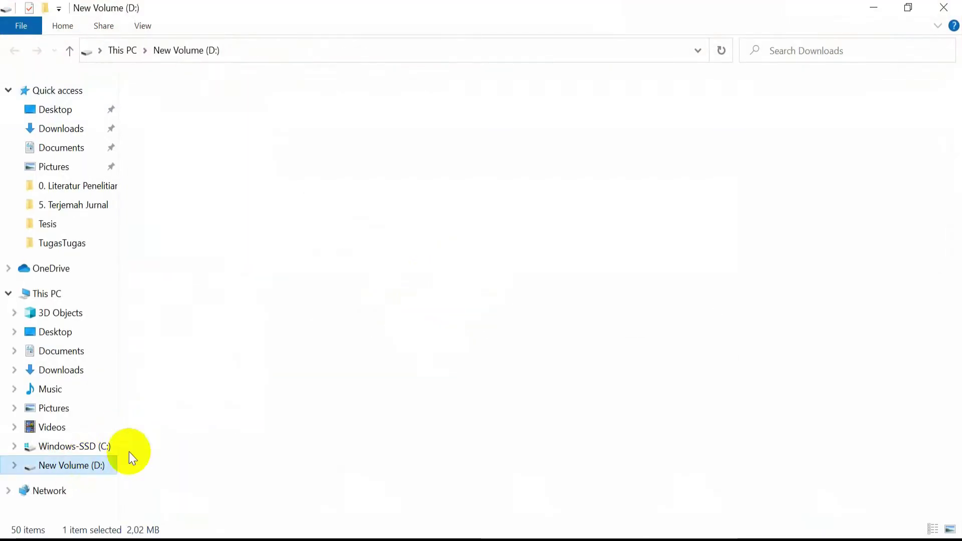
pyautogui.doubleClick(205, 205)
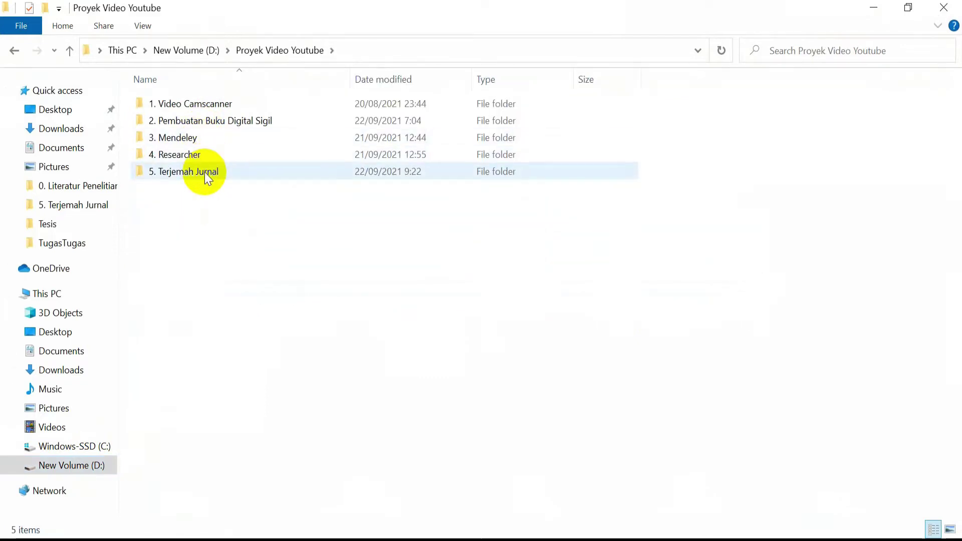
pyautogui.doubleClick(204, 173)
pyautogui.doubleClick(189, 108)
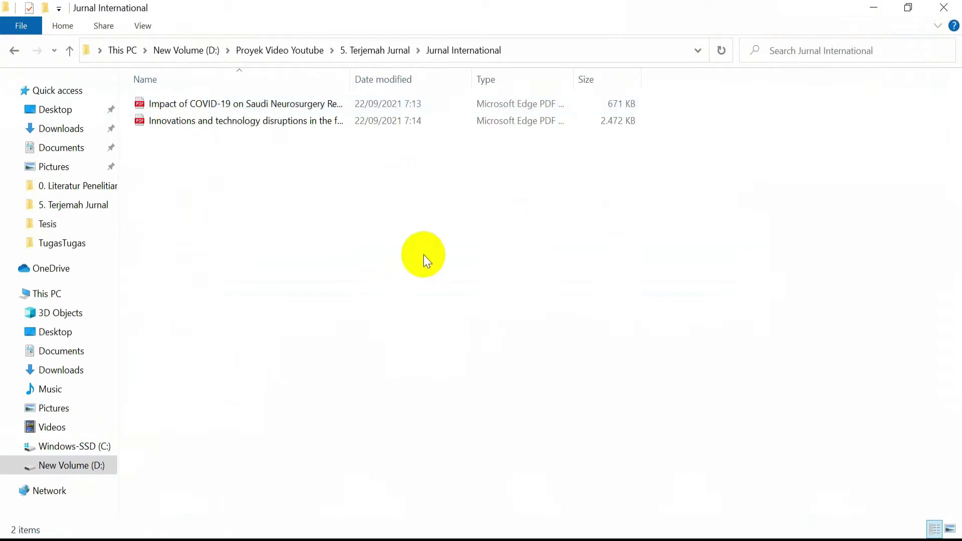
pyautogui.hotkey('ctrl', 'v')
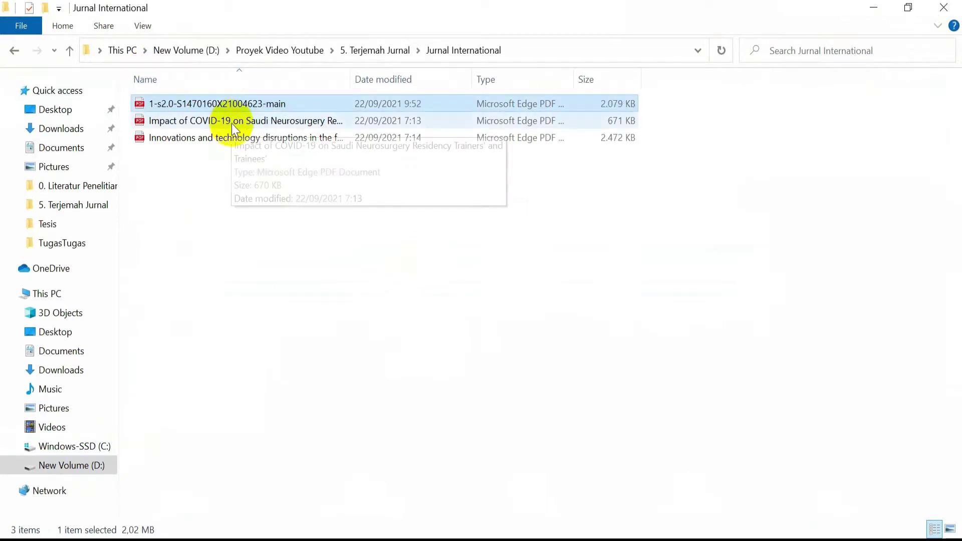
# Rename the new PDF to 'Research on the progress of regional'
pyautogui.rightClick(235, 102)
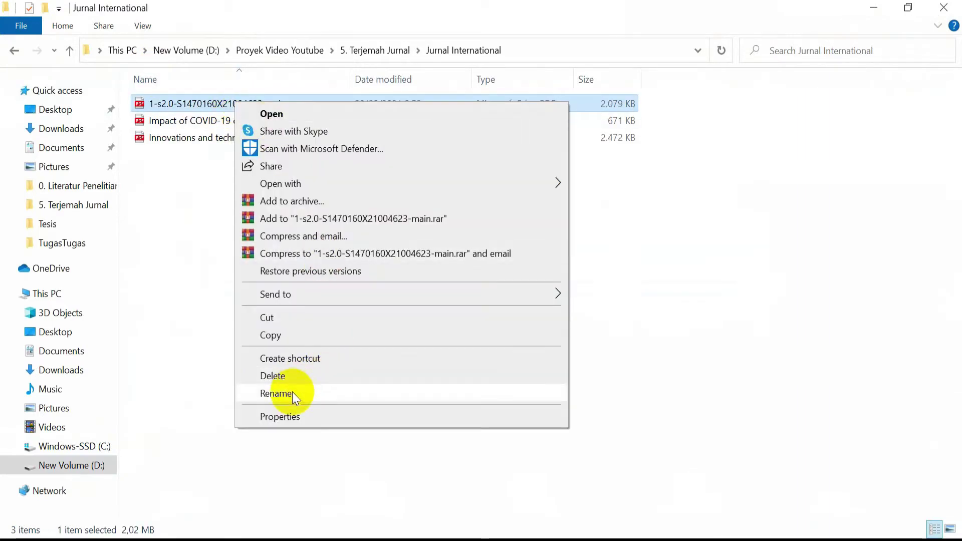
pyautogui.click(293, 391)
pyautogui.rightClick(241, 106)
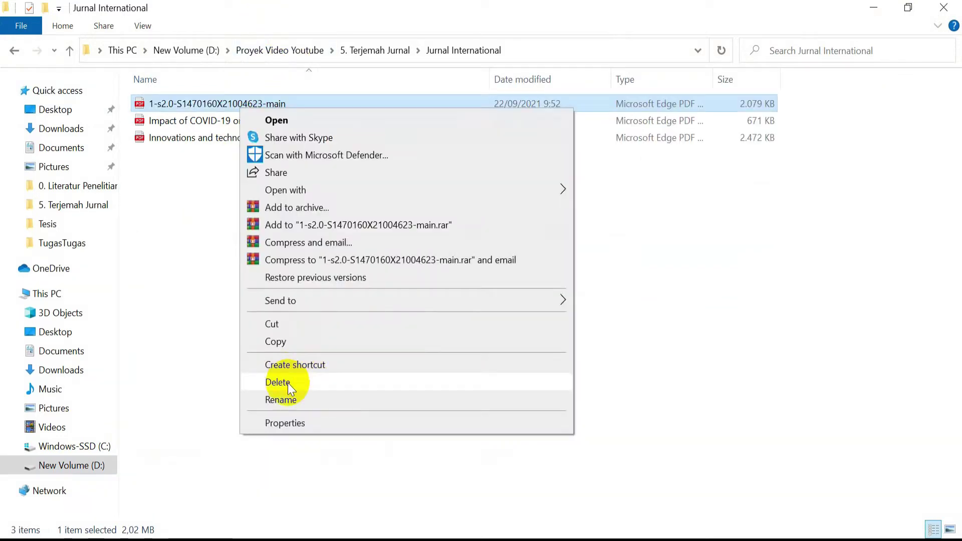
pyautogui.click(290, 400)
pyautogui.write('Research on the progress of regional')
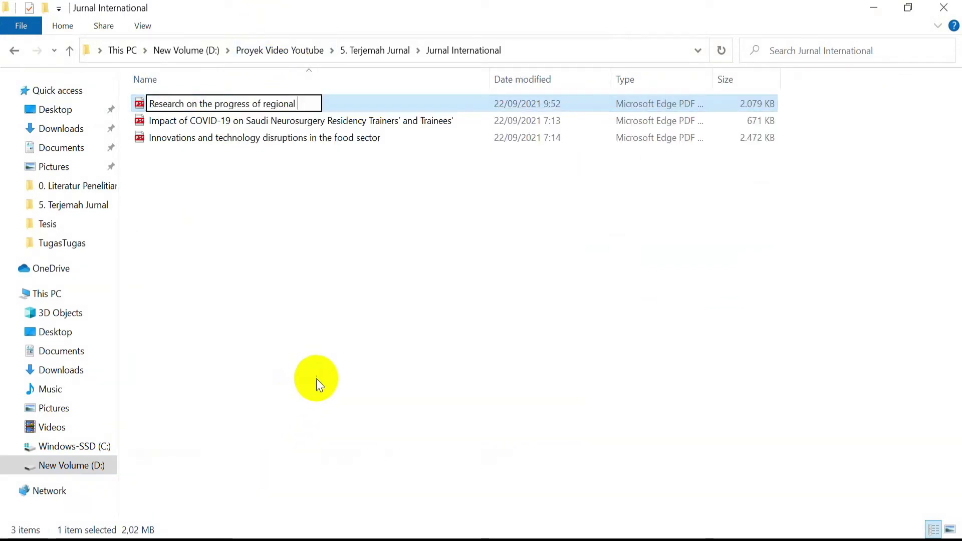
pyautogui.click(505, 291)
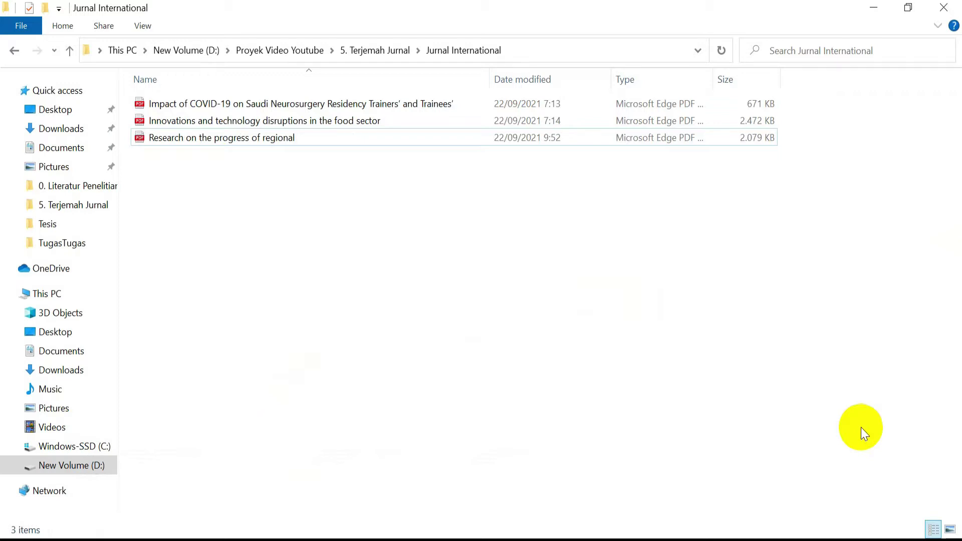
pyautogui.press('Home')
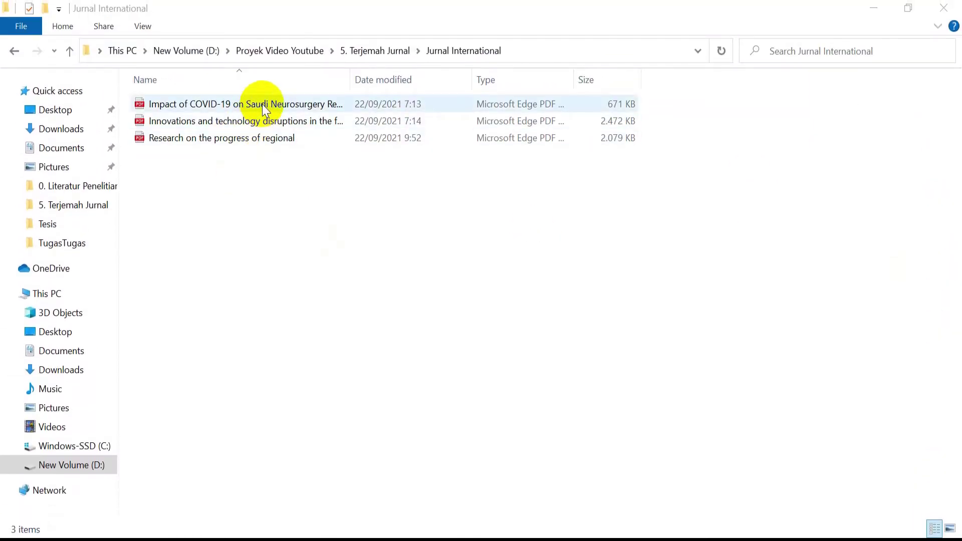
# Open the Saudi neurosurgery residency PDF with Word, chosen from More apps
pyautogui.click(263, 104)
pyautogui.rightClick(263, 104)
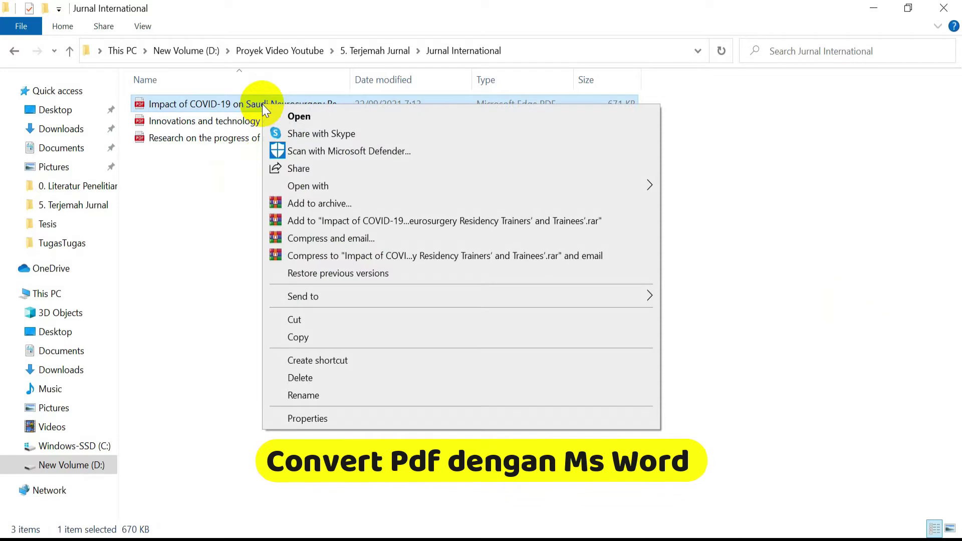
pyautogui.moveTo(309, 186)
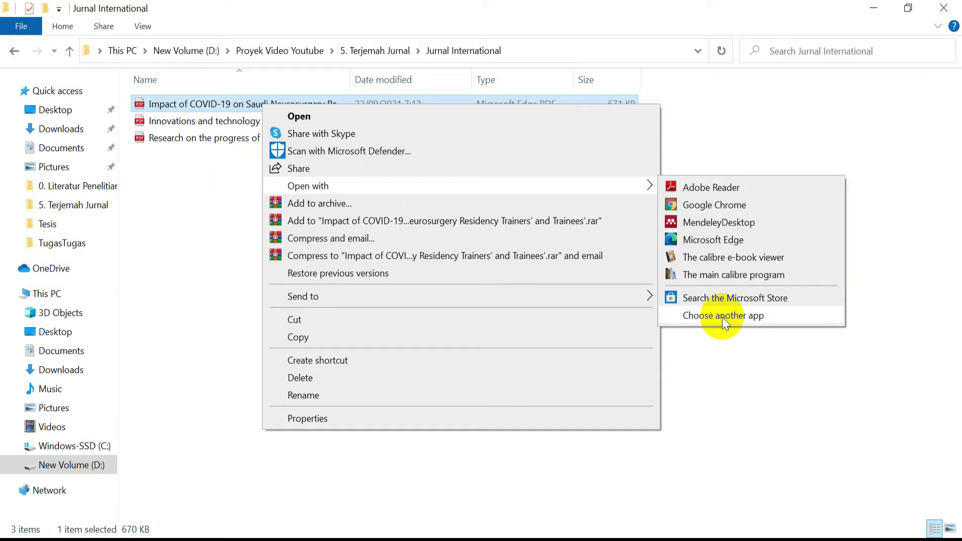
pyautogui.click(723, 318)
pyautogui.moveTo(617, 296); pyautogui.dragTo(624, 408)
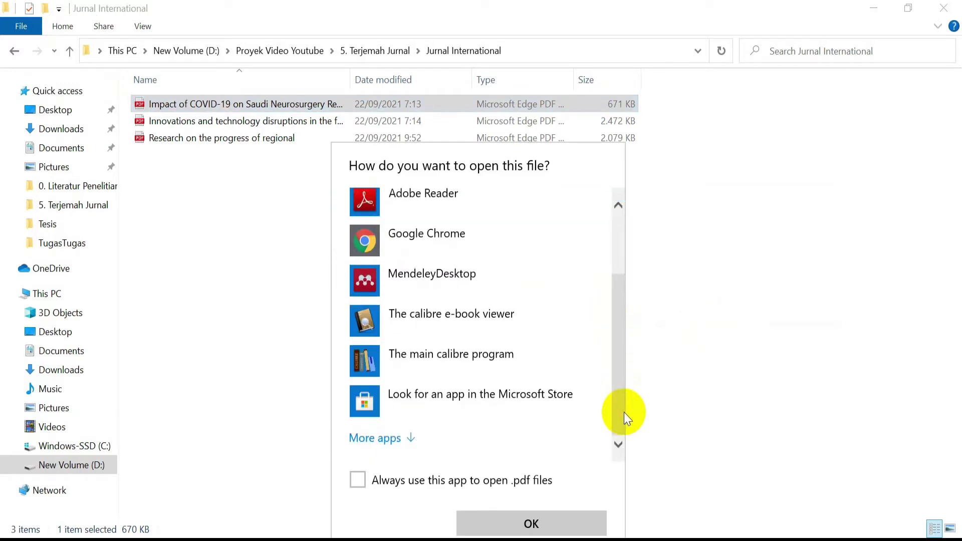
pyautogui.click(399, 441)
pyautogui.moveTo(615, 282); pyautogui.dragTo(604, 403)
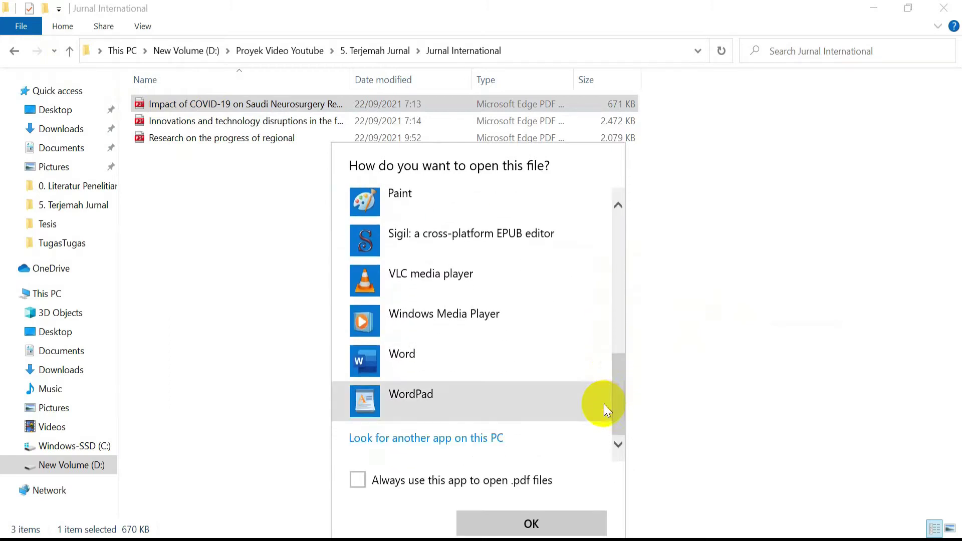
pyautogui.click(414, 361)
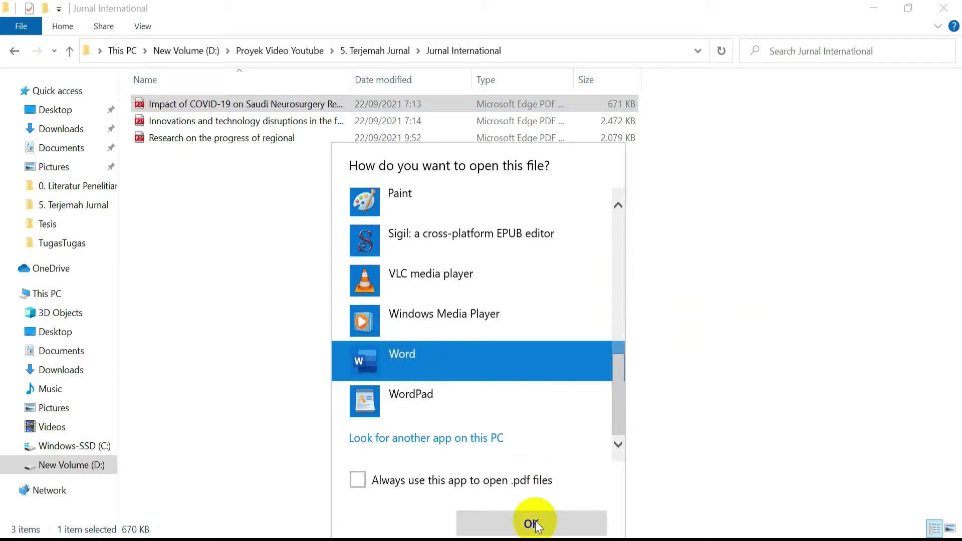
pyautogui.click(532, 524)
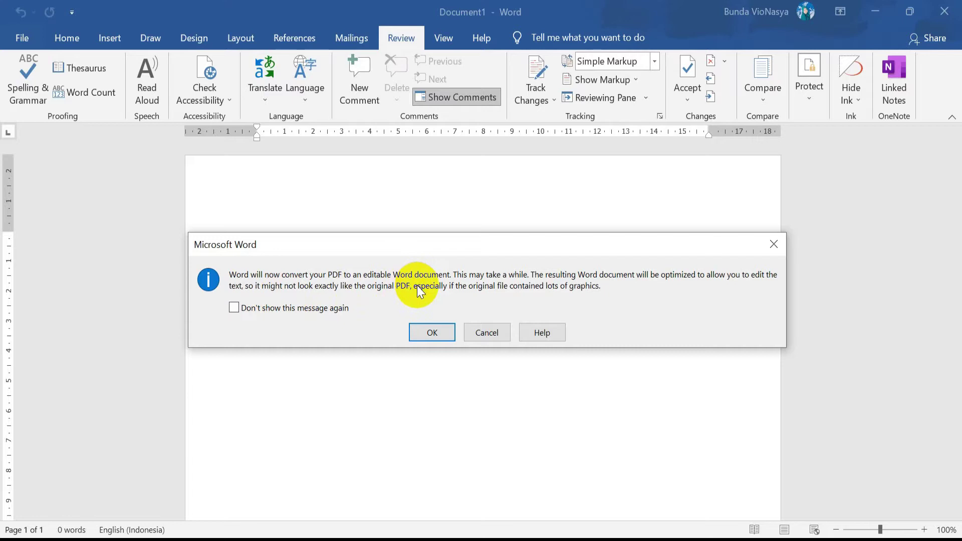
# Accept converting the PDF into an editable Word document and enable editing
pyautogui.click(443, 332)
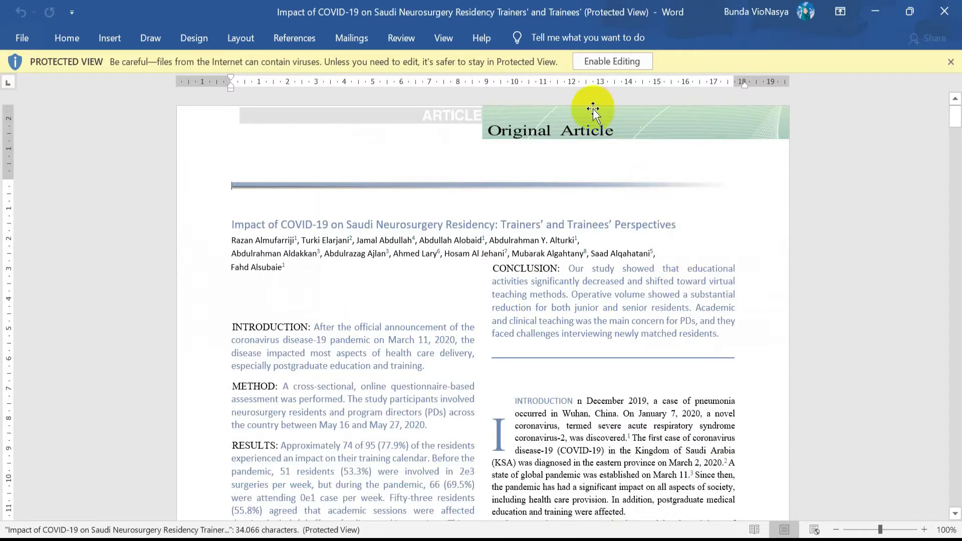
pyautogui.click(624, 61)
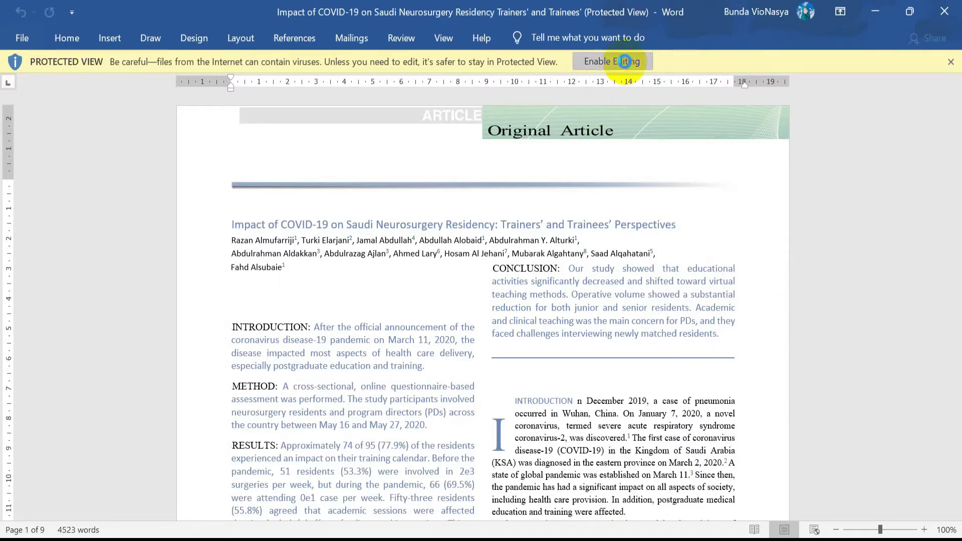
pyautogui.click(432, 333)
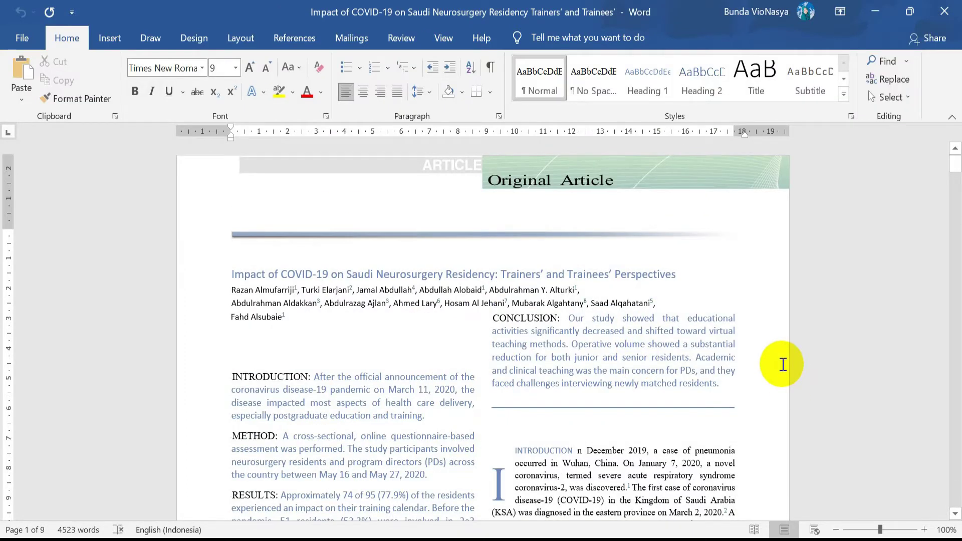
# Save the converted article as a Word Document in the Jurnal International folder
pyautogui.click(20, 39)
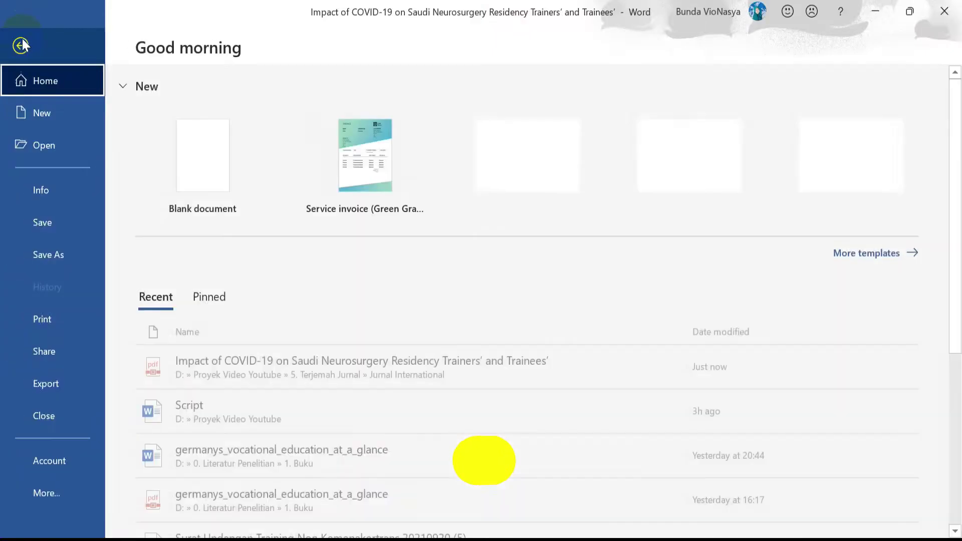
pyautogui.click(55, 254)
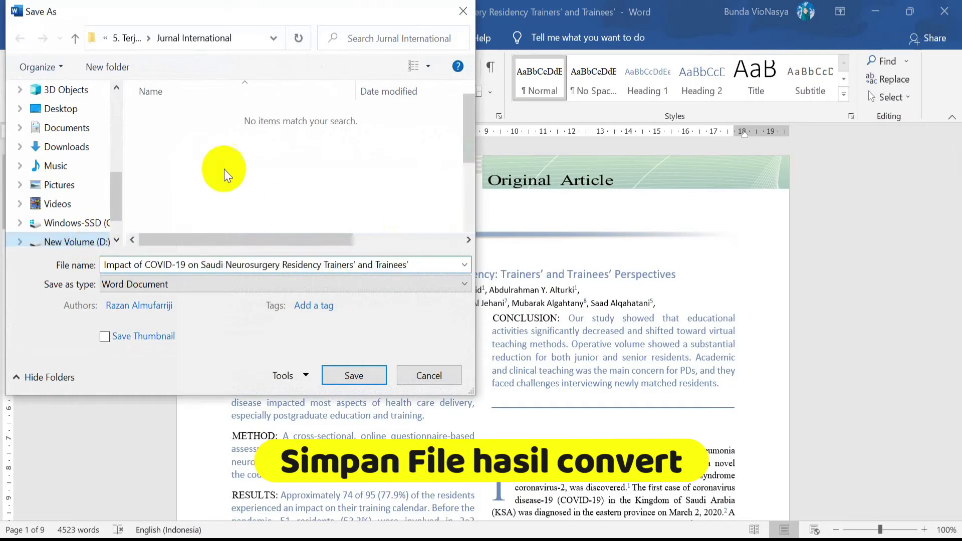
pyautogui.moveTo(465, 127); pyautogui.dragTo(472, 210)
pyautogui.doubleClick(194, 184)
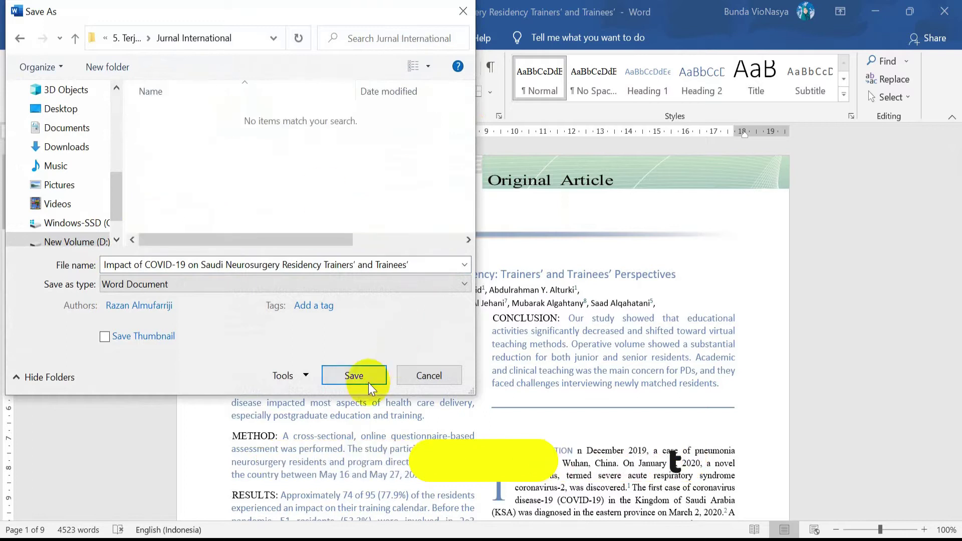
pyautogui.click(369, 374)
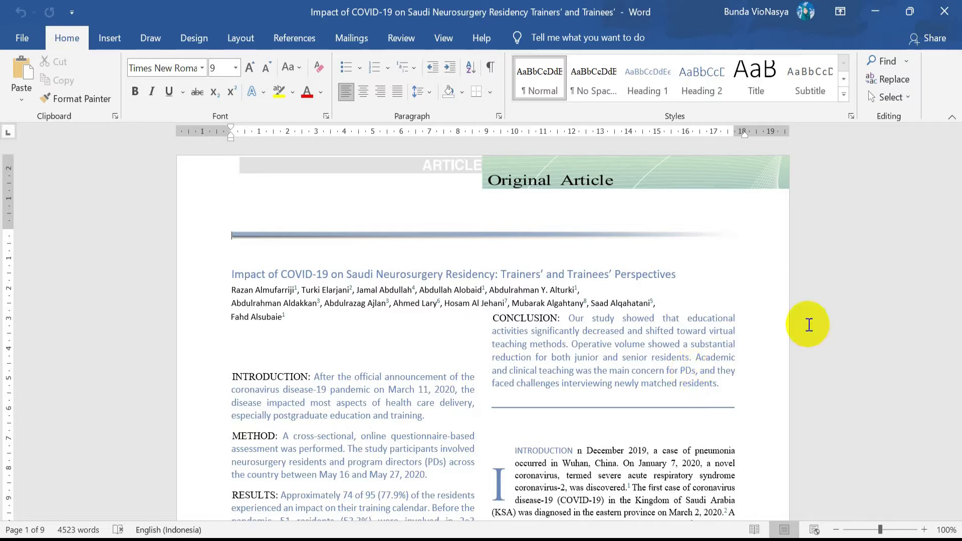
# Bring up Translate Document from the Review tab's Translate options
pyautogui.click(402, 38)
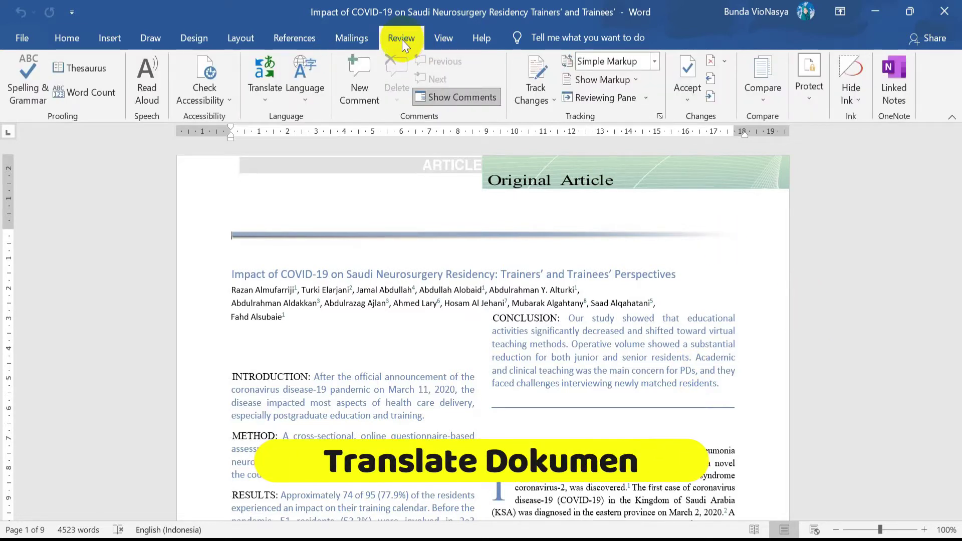
pyautogui.click(269, 92)
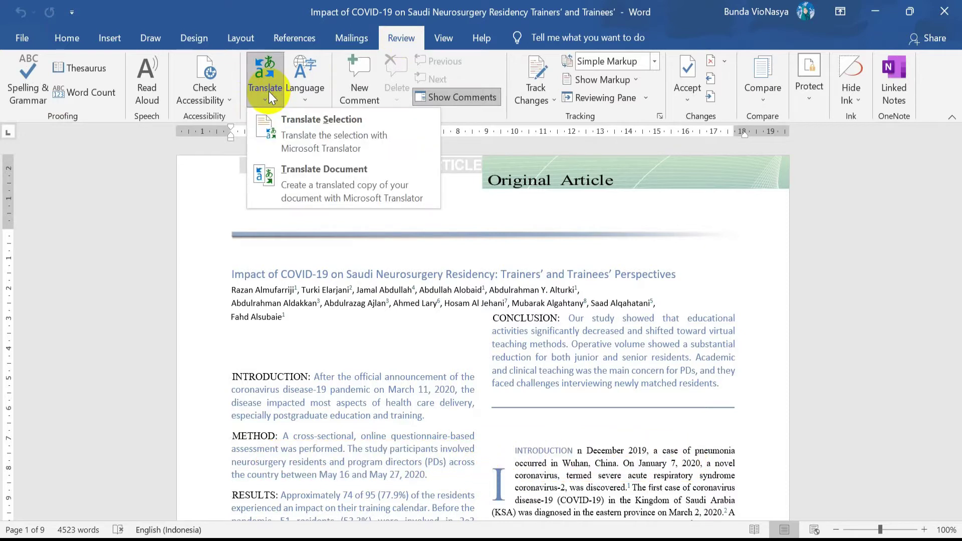
pyautogui.click(318, 182)
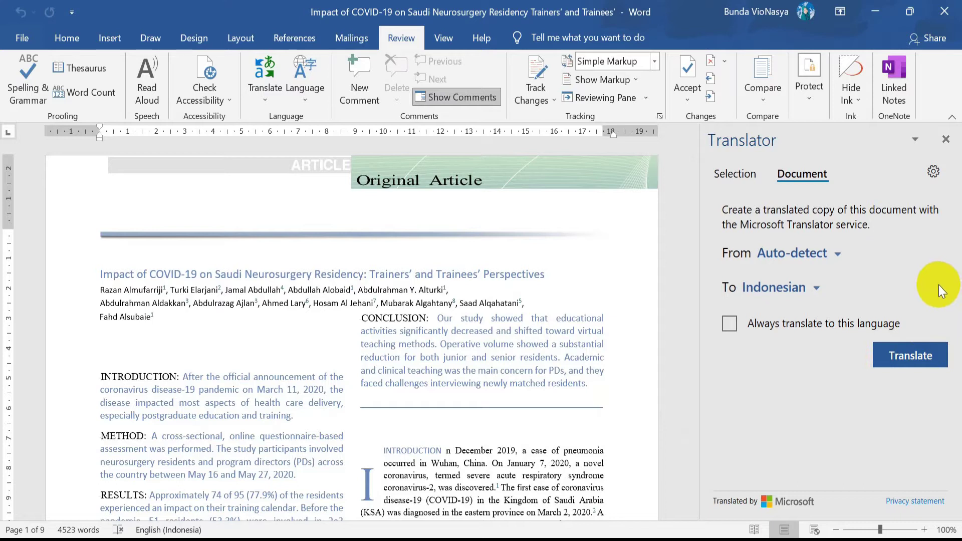
# Translate from English to Indonesian with Always translate ticked, then run the translation
pyautogui.click(839, 258)
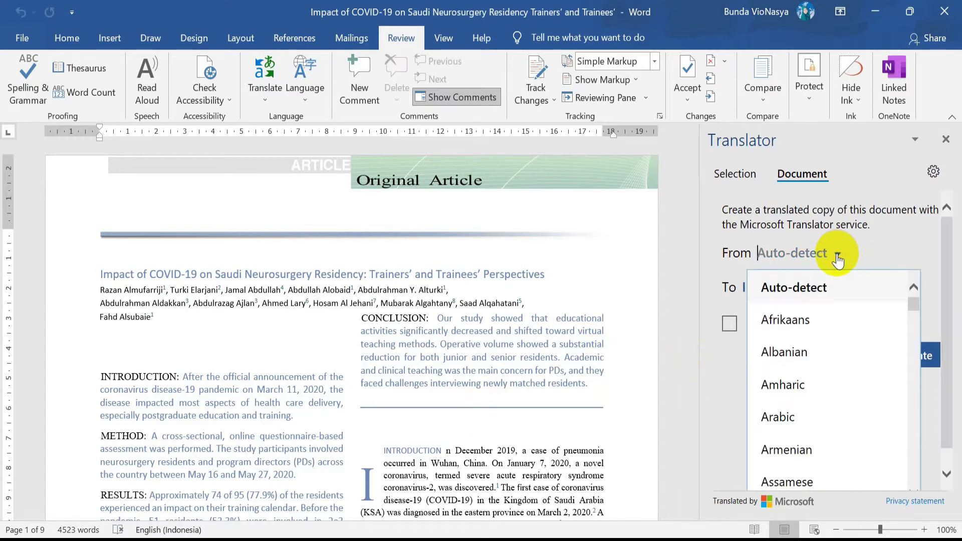
pyautogui.scroll(-2, 832, 396)
pyautogui.scroll(-2, 850, 401)
pyautogui.scroll(-1, 851, 415)
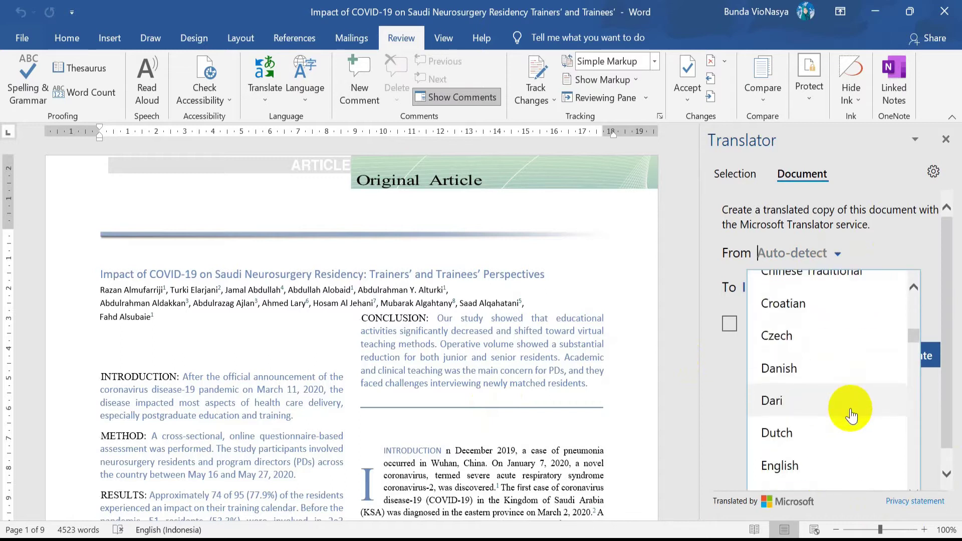
pyautogui.scroll(-2, 850, 419)
pyautogui.click(780, 323)
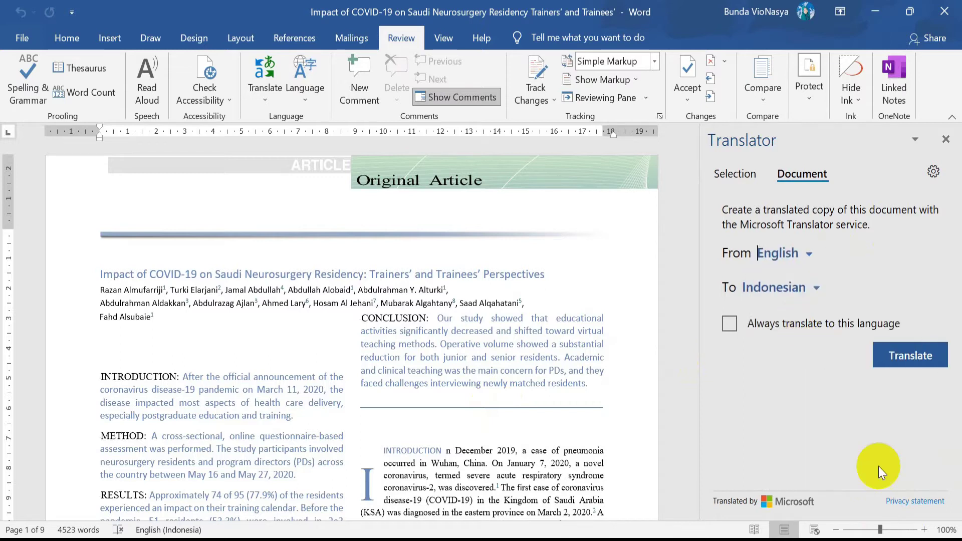
pyautogui.click(820, 294)
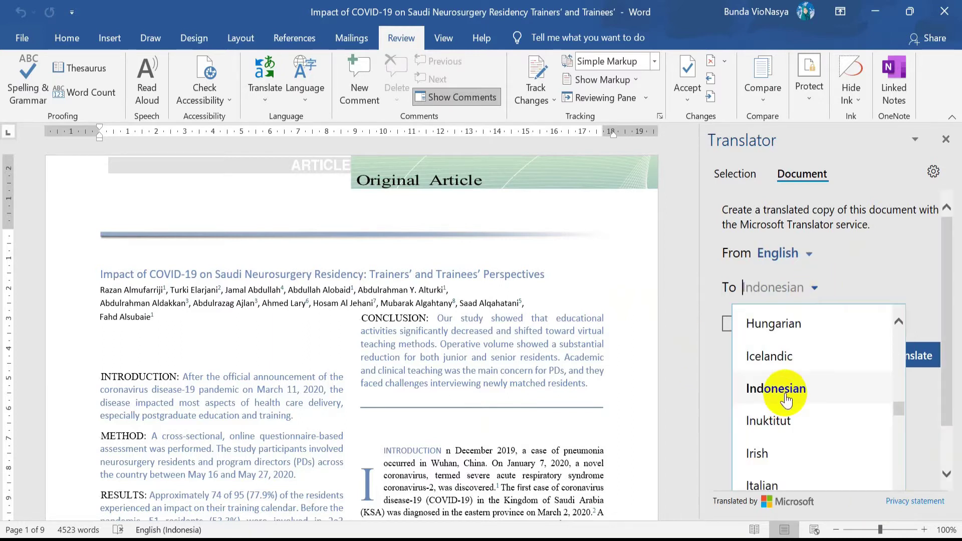
pyautogui.click(818, 291)
pyautogui.click(729, 324)
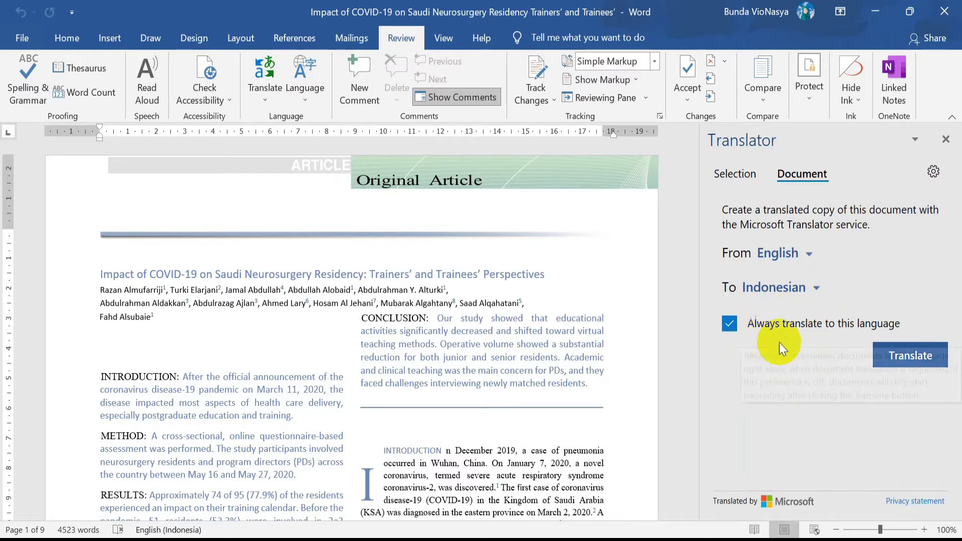
pyautogui.click(911, 355)
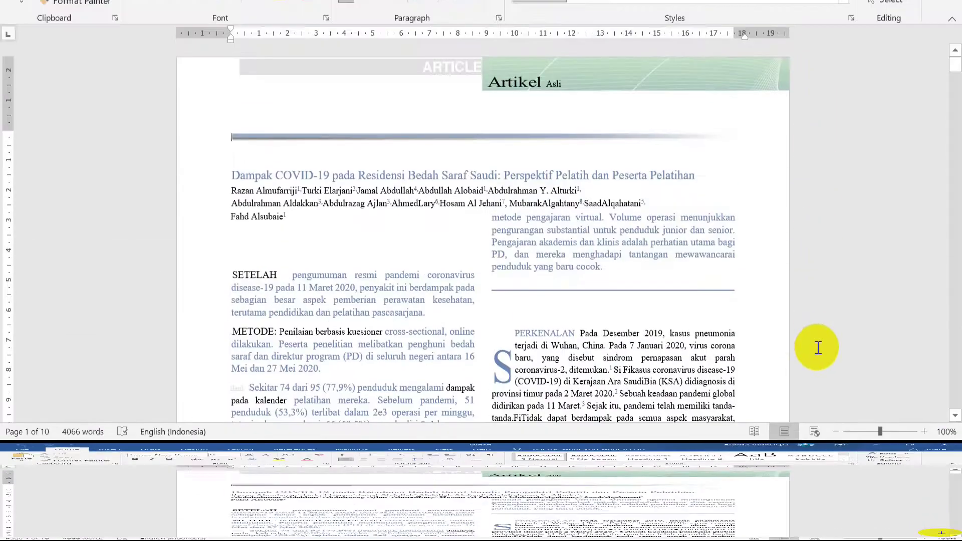
# Scroll through the Indonesian translation, select chart A, and jump to the final references page
pyautogui.scroll(-2, 819, 444)
pyautogui.scroll(-3, 819, 446)
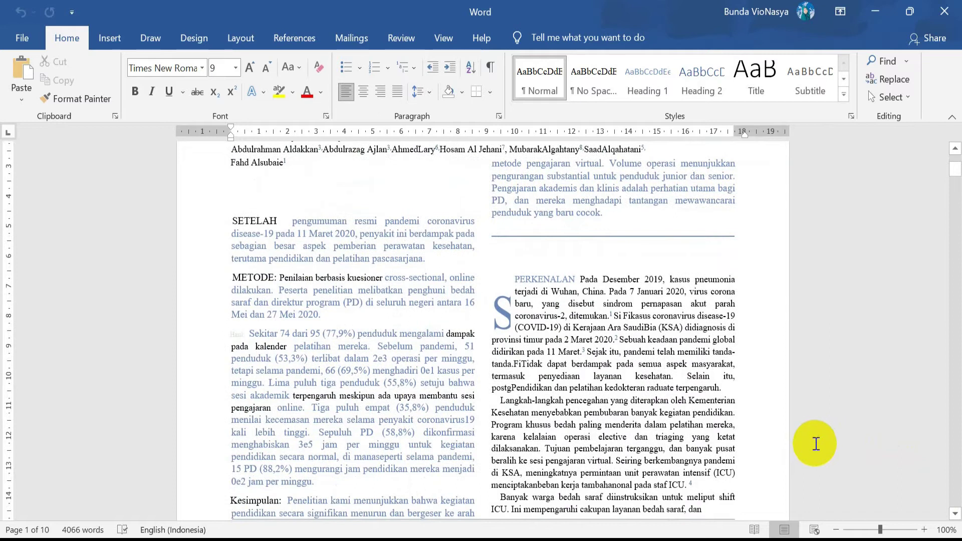
pyautogui.scroll(4, 642, 397)
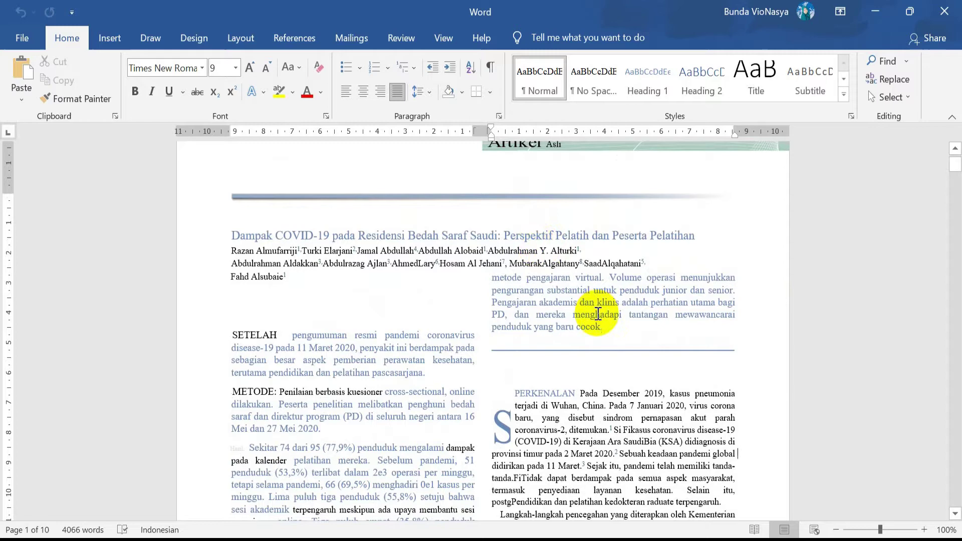
pyautogui.scroll(-5, 597, 323)
pyautogui.scroll(-3, 850, 316)
pyautogui.scroll(-1, 850, 333)
pyautogui.scroll(-4, 850, 334)
pyautogui.scroll(-4, 850, 333)
pyautogui.scroll(-5, 845, 334)
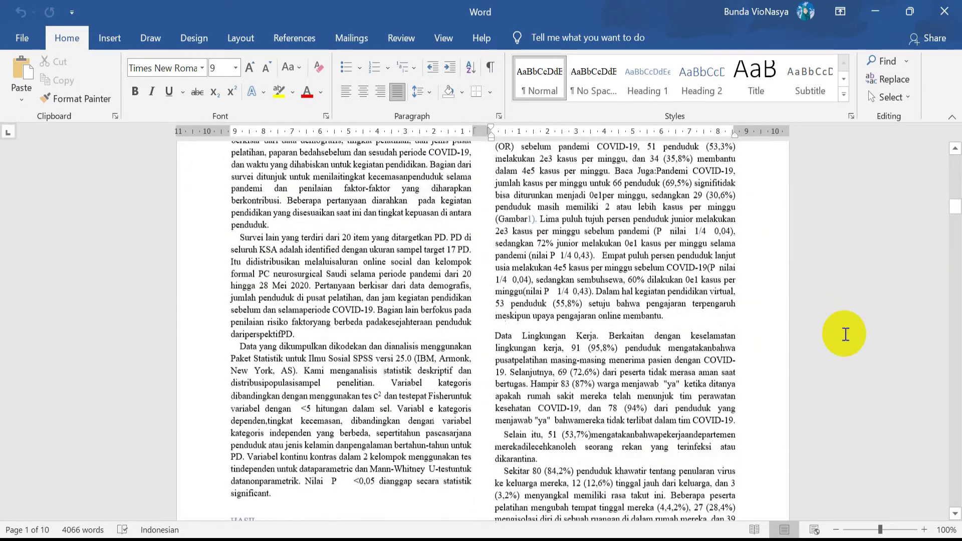
pyautogui.scroll(-5, 846, 332)
pyautogui.scroll(-4, 846, 331)
pyautogui.scroll(-5, 837, 326)
pyautogui.scroll(-5, 838, 326)
pyautogui.scroll(-4, 835, 326)
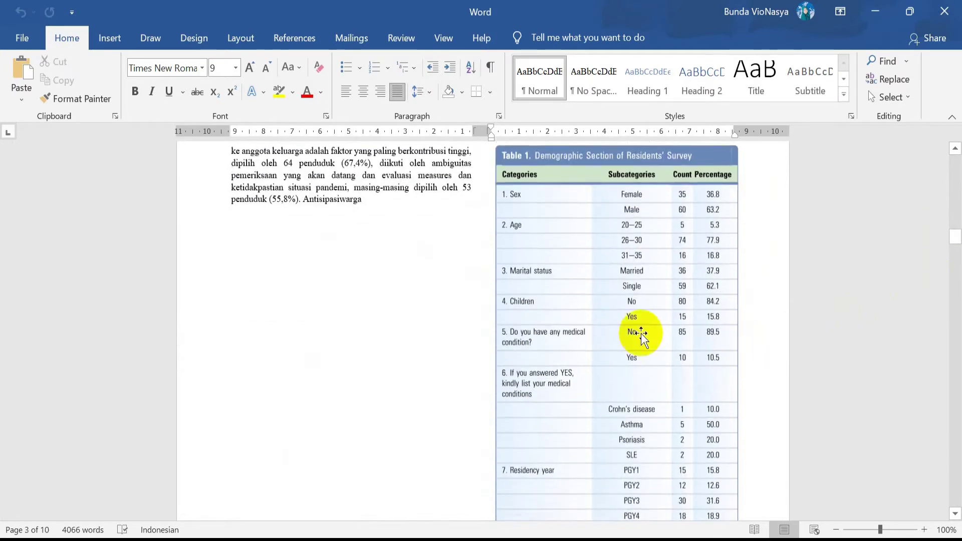
pyautogui.scroll(-3, 764, 349)
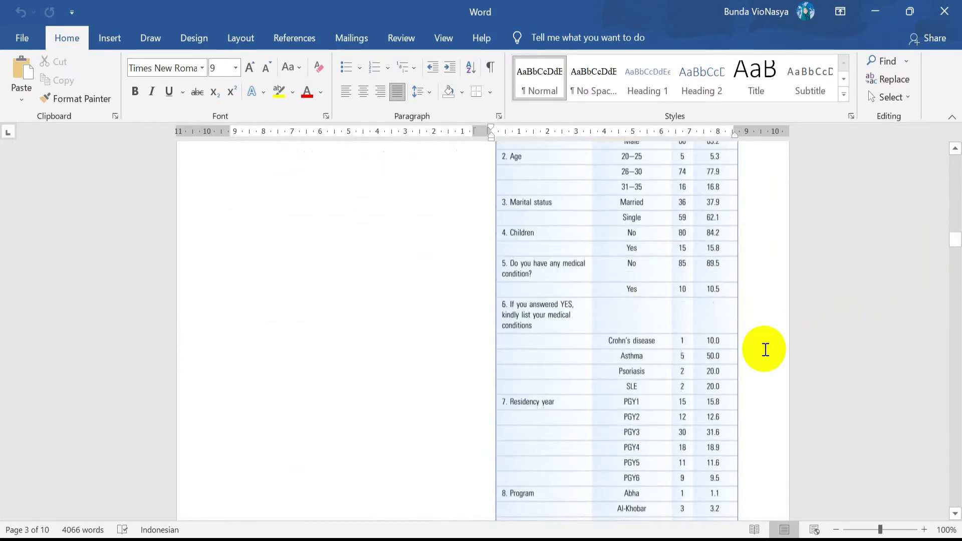
pyautogui.scroll(-7, 765, 349)
pyautogui.scroll(-6, 766, 349)
pyautogui.scroll(-6, 766, 349)
pyautogui.scroll(-6, 766, 349)
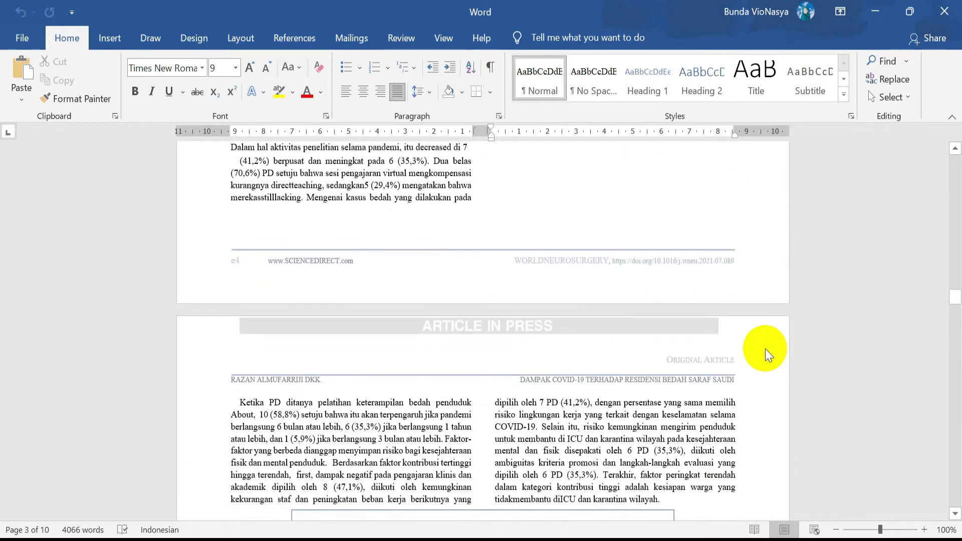
pyautogui.scroll(-5, 782, 347)
pyautogui.scroll(-4, 782, 347)
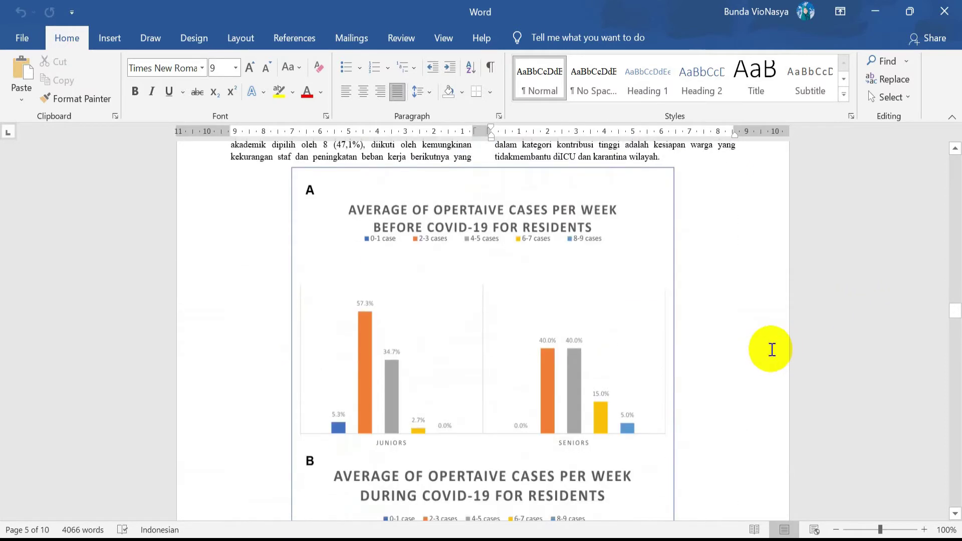
pyautogui.scroll(-1, 770, 348)
pyautogui.click(639, 305)
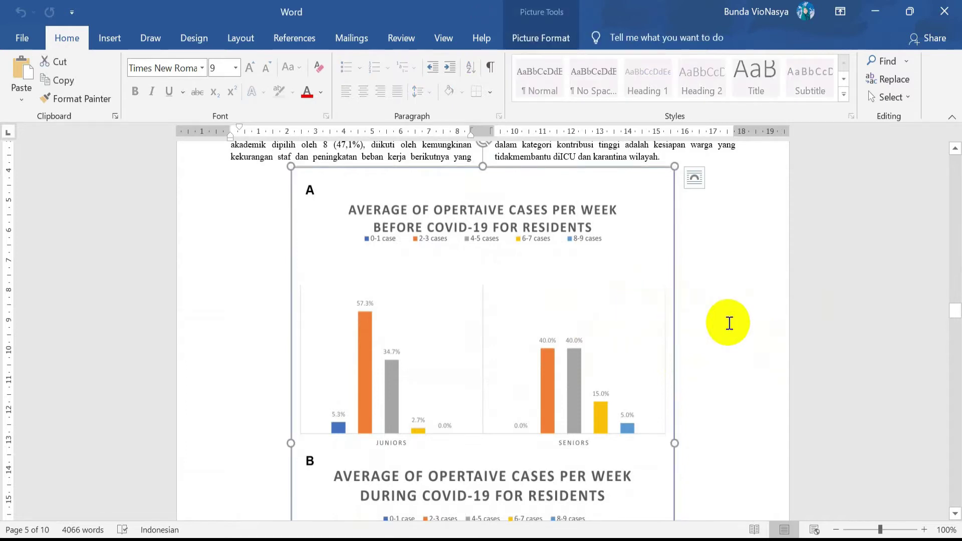
pyautogui.scroll(-5, 730, 323)
pyautogui.scroll(-8, 734, 351)
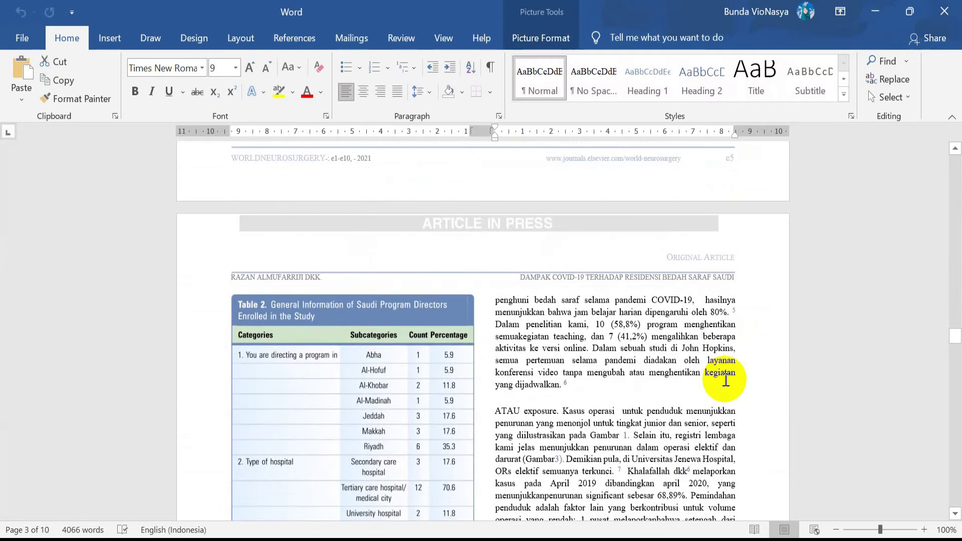
pyautogui.scroll(-5, 657, 397)
pyautogui.scroll(-2, 658, 396)
pyautogui.scroll(-6, 657, 391)
pyautogui.scroll(-1, 657, 386)
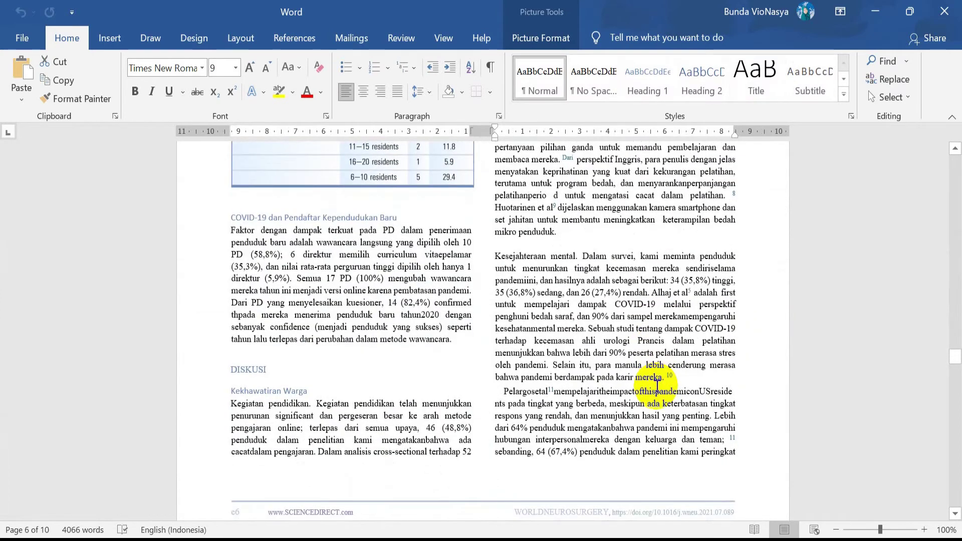
pyautogui.hotkey('ctrl', 'End')
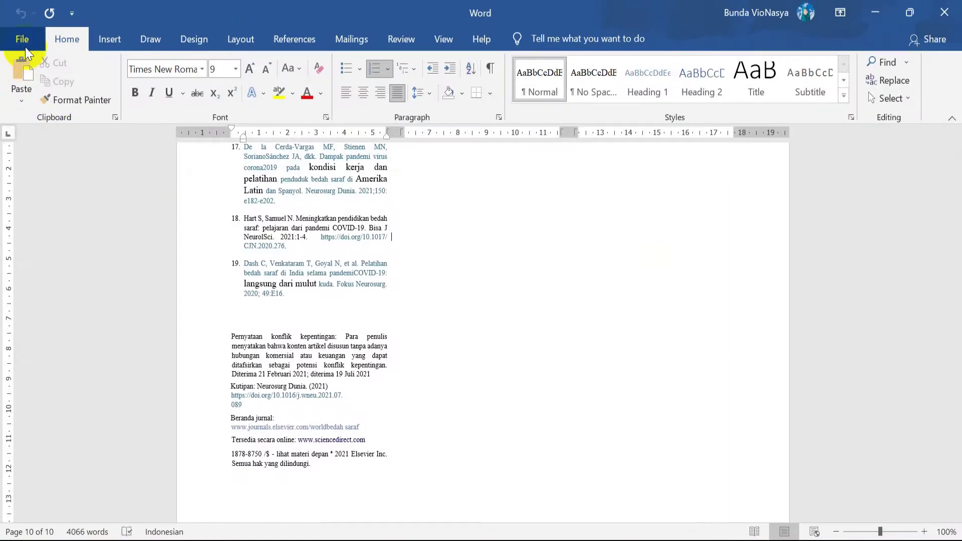
# Save the translation as 'Impact of COVID' in Jurnal International and close its window
pyautogui.click(25, 47)
pyautogui.click(46, 227)
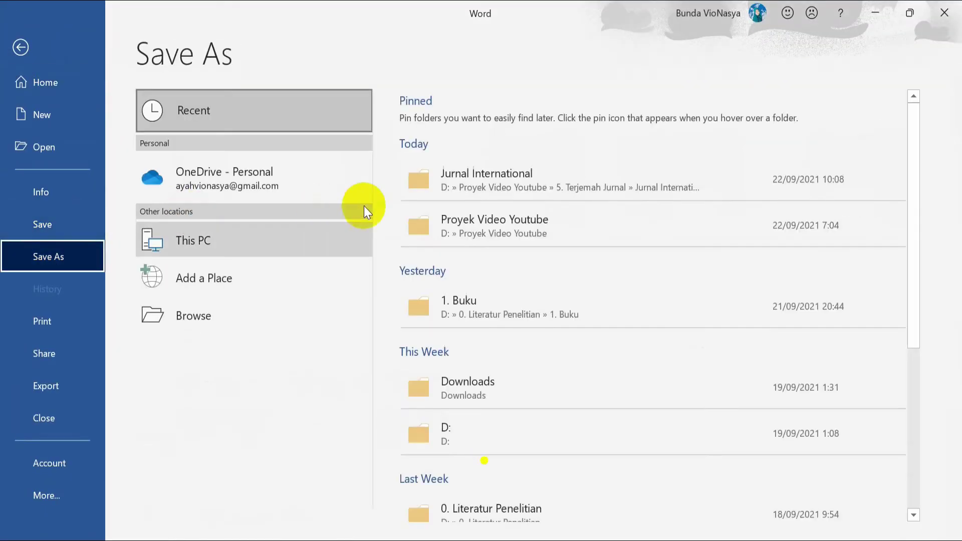
pyautogui.click(474, 185)
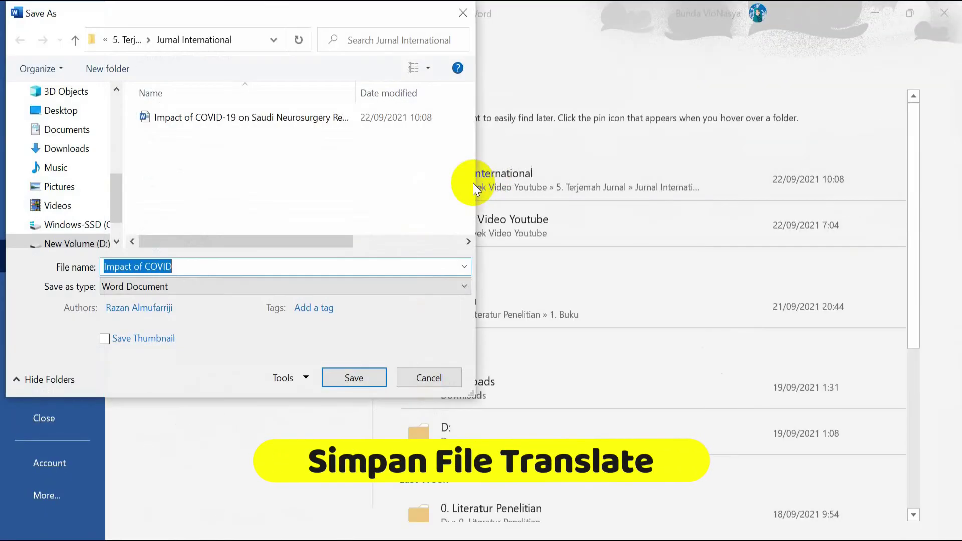
pyautogui.click(357, 377)
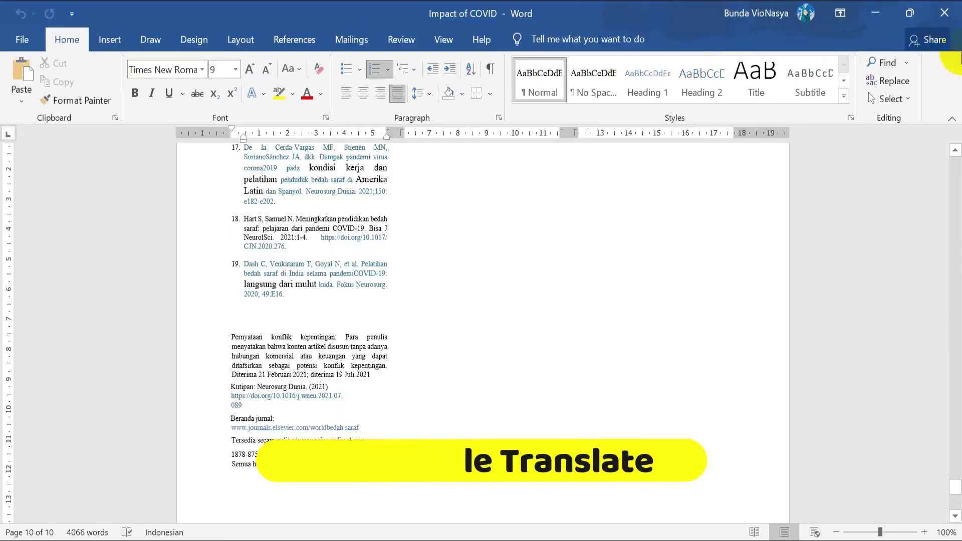
pyautogui.click(944, 11)
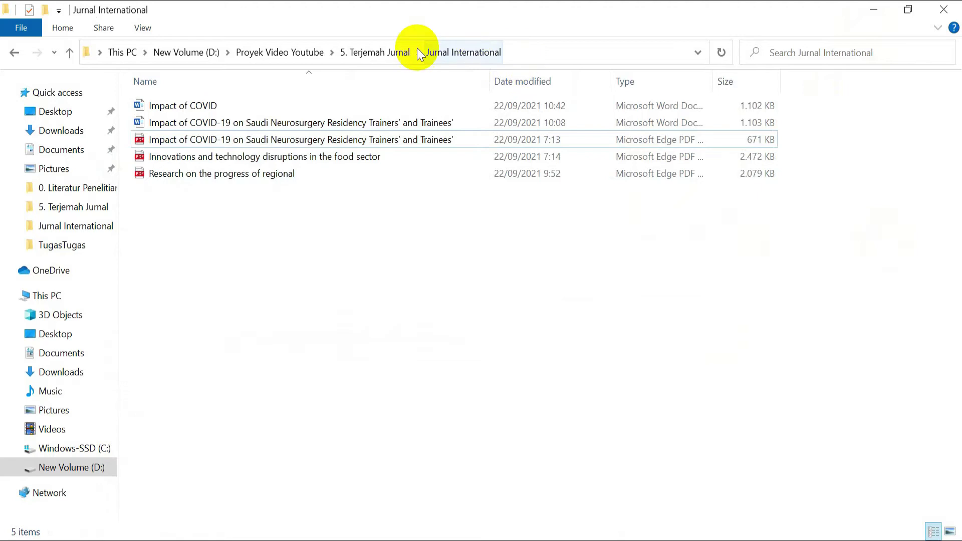
# Select the original COVID-19 PDF in the Jurnal International folder
pyautogui.click(202, 143)
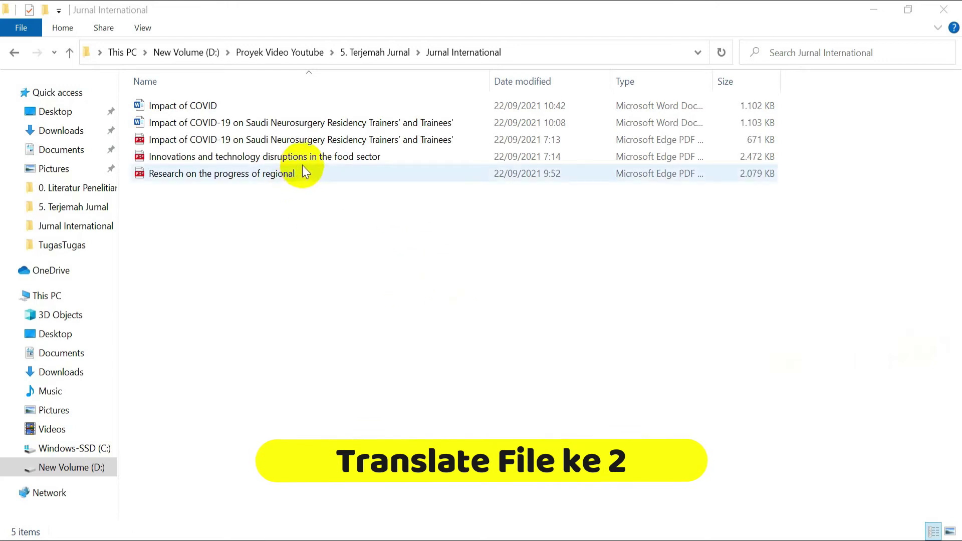
# Open the 'Innovations and technology disruptions in the food sector' PDF with Word and enable editing
pyautogui.rightClick(330, 162)
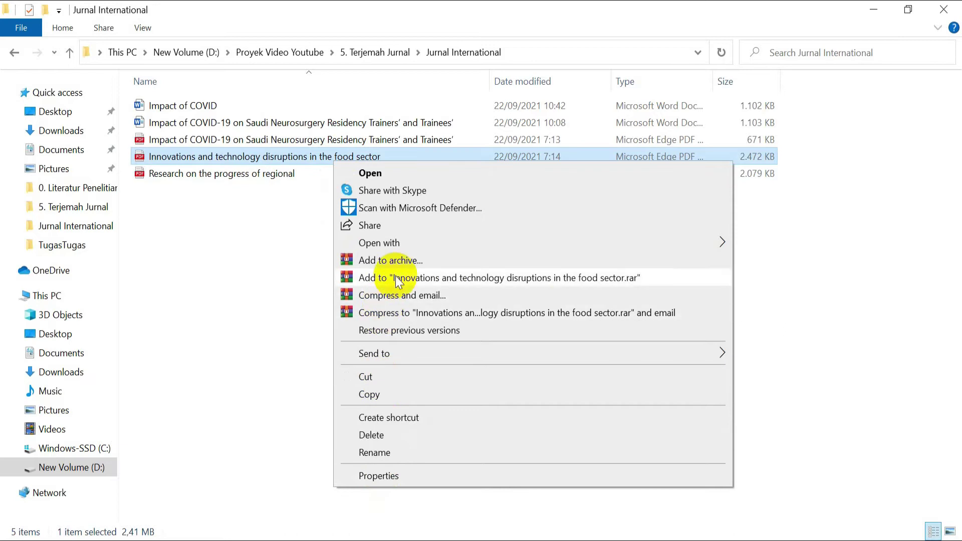
pyautogui.moveTo(379, 242)
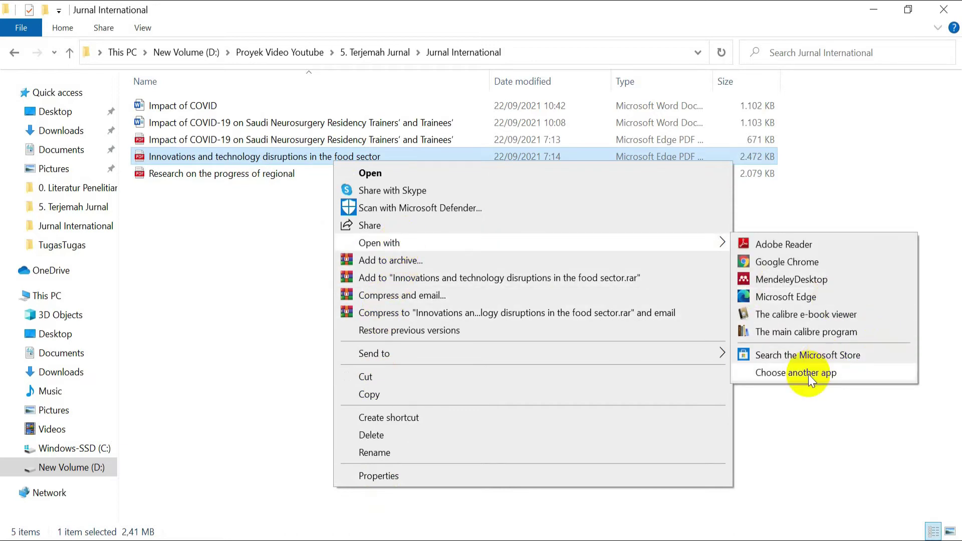
pyautogui.click(809, 375)
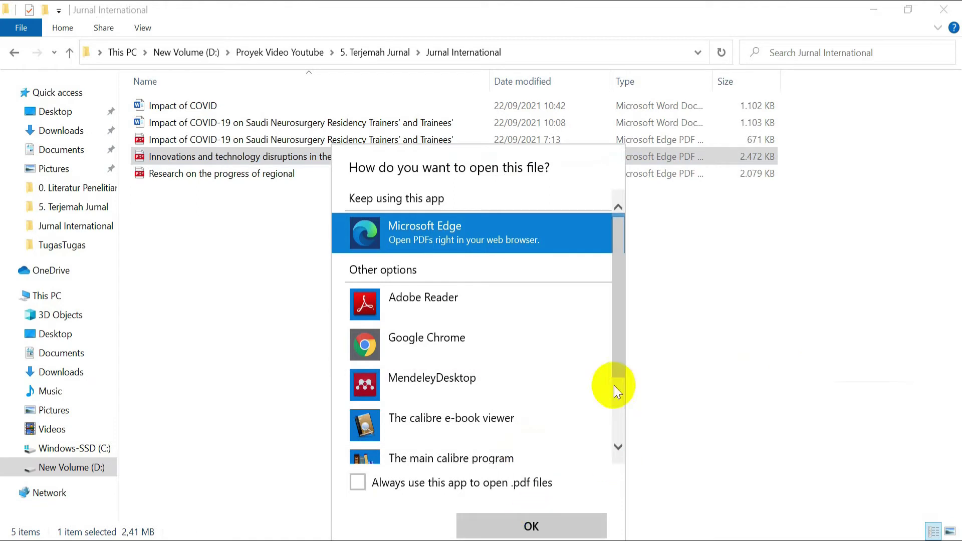
pyautogui.scroll(-3, 615, 391)
pyautogui.click(366, 439)
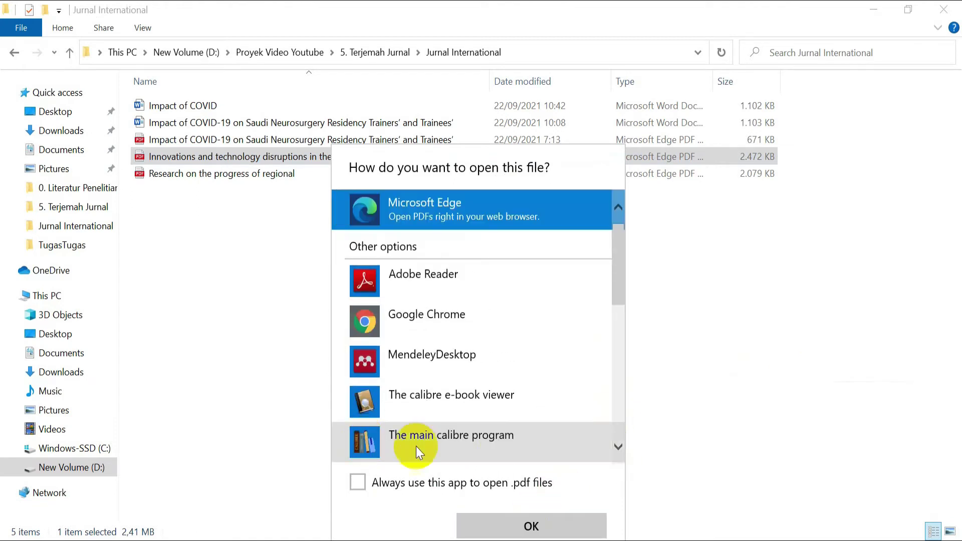
pyautogui.moveTo(615, 257); pyautogui.dragTo(612, 430)
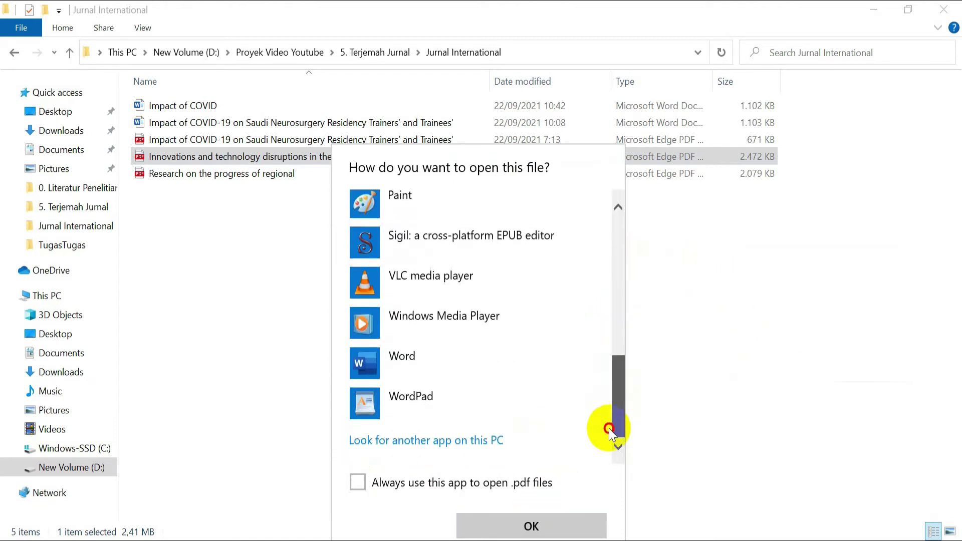
pyautogui.click(363, 357)
pyautogui.click(532, 526)
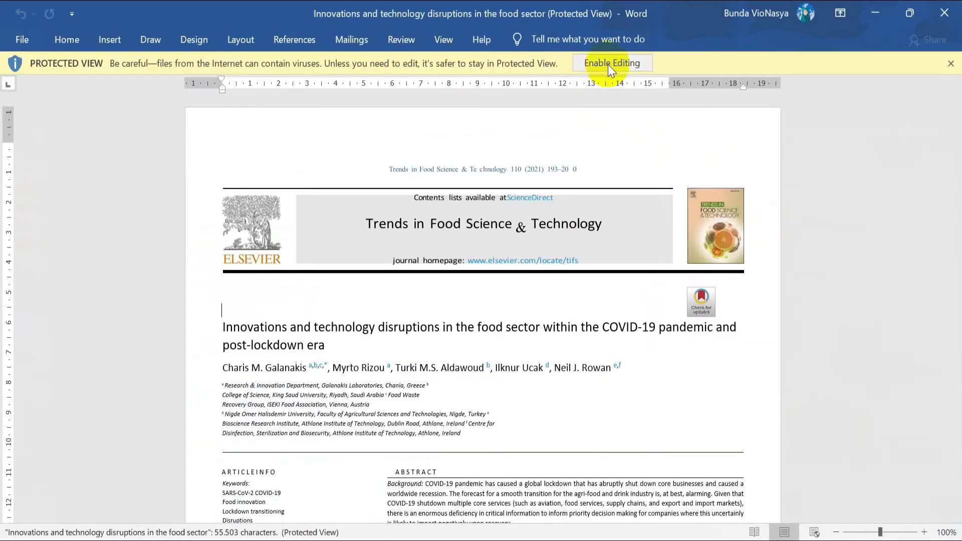
pyautogui.click(609, 64)
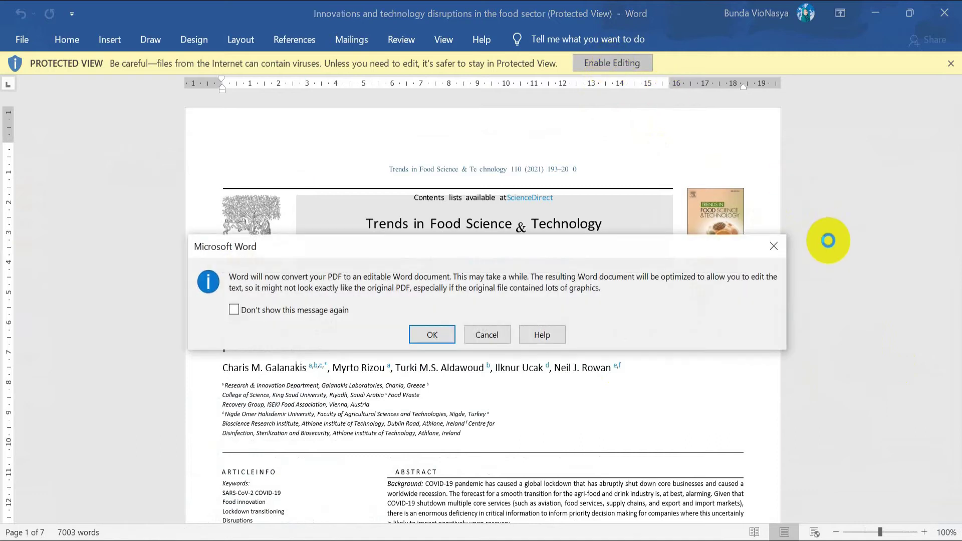
# Convert the PDF into an editable document and set up Review > Translate Document
pyautogui.click(432, 335)
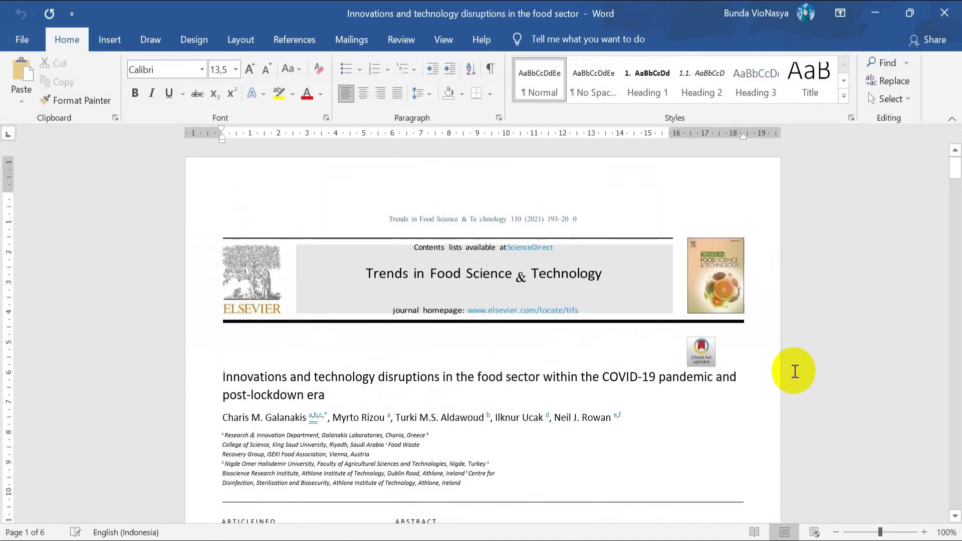
pyautogui.click(404, 40)
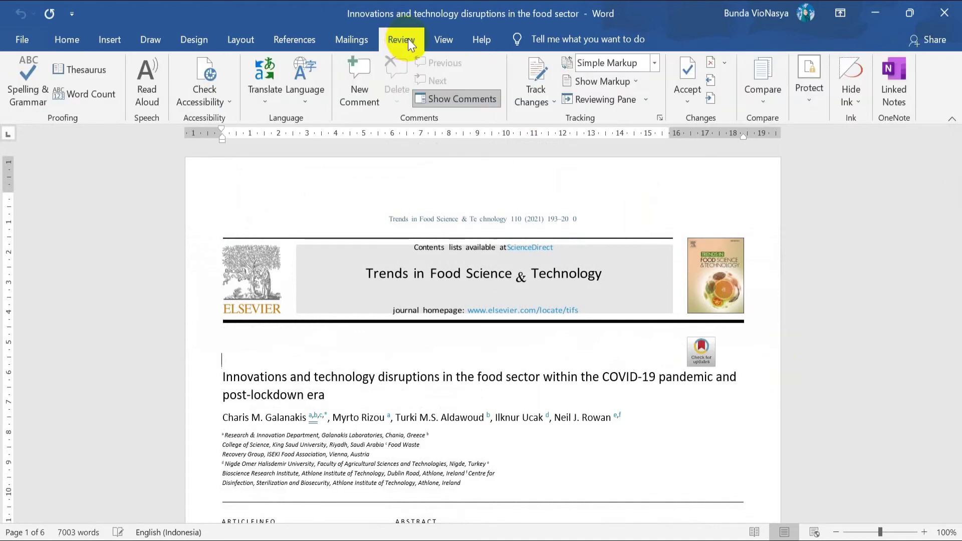
pyautogui.click(270, 91)
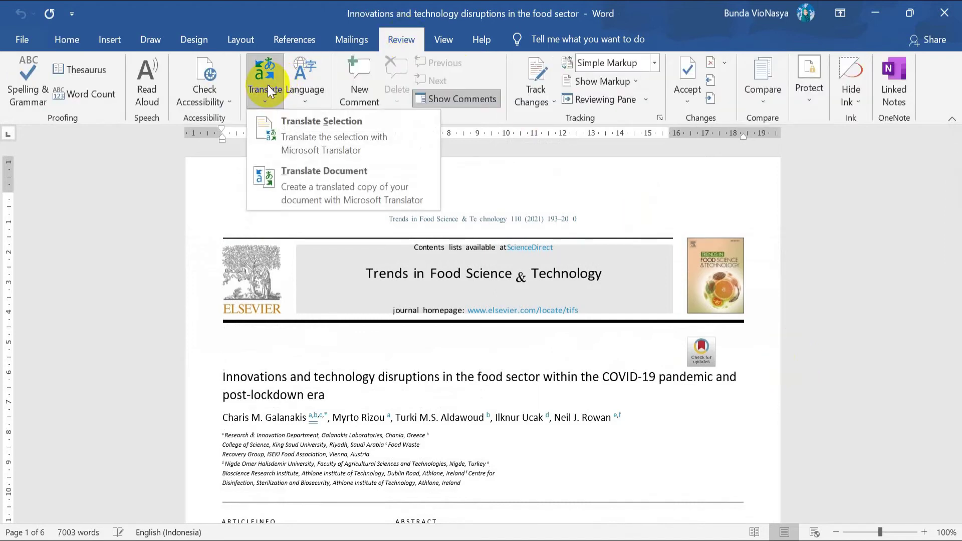
pyautogui.click(321, 179)
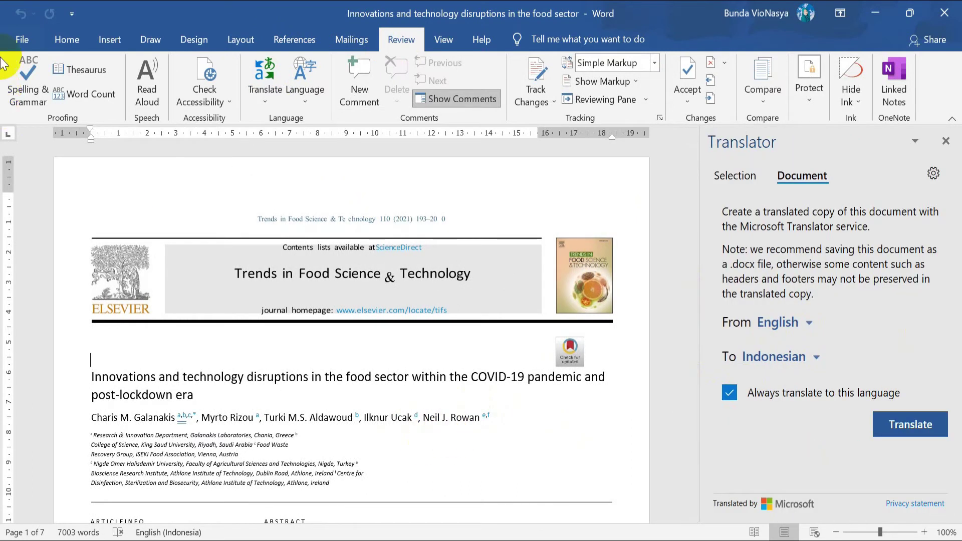
# Save the converted file as a Word document, then translate it from English to Indonesian
pyautogui.click(17, 37)
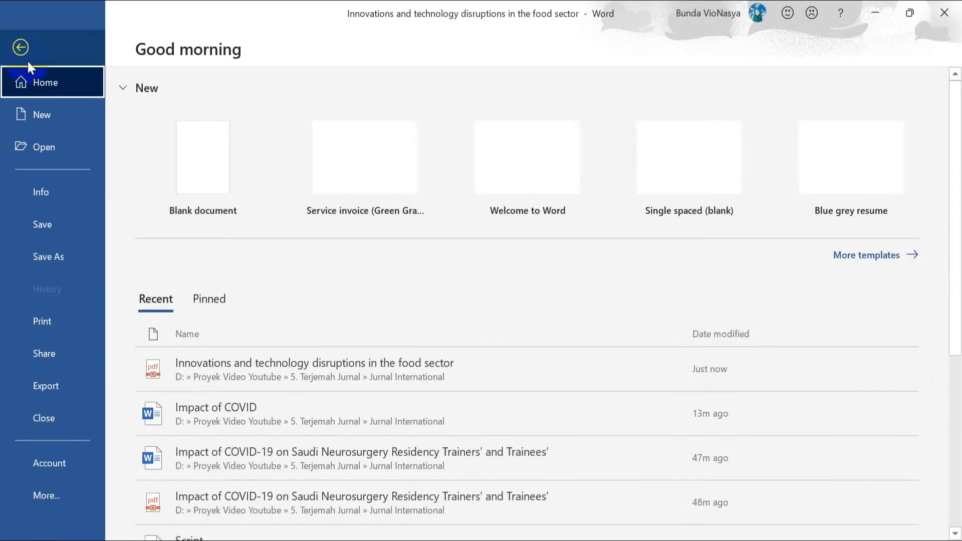
pyautogui.click(44, 227)
pyautogui.click(354, 376)
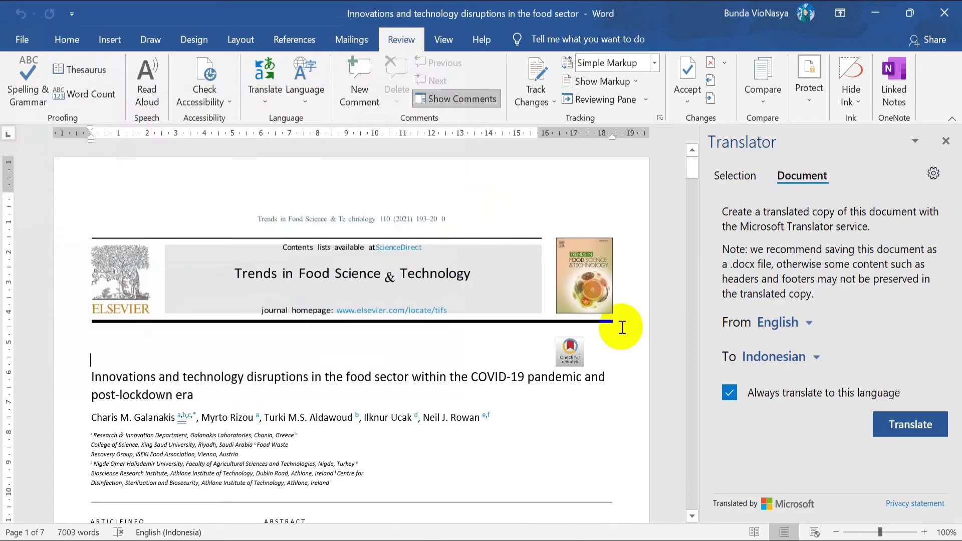
pyautogui.click(911, 424)
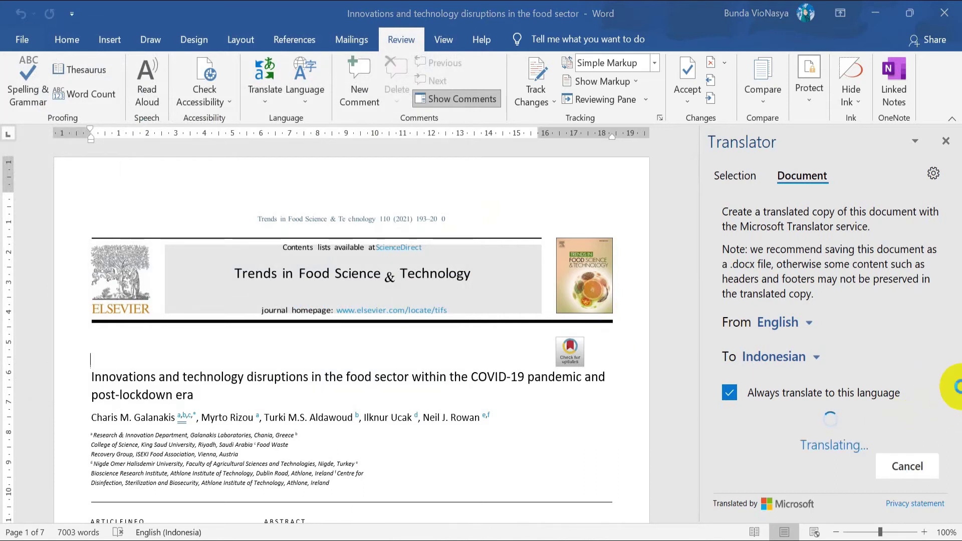
# Scroll through the 8-page Indonesian translation to the references and return to page 1
pyautogui.scroll(-2, 836, 350)
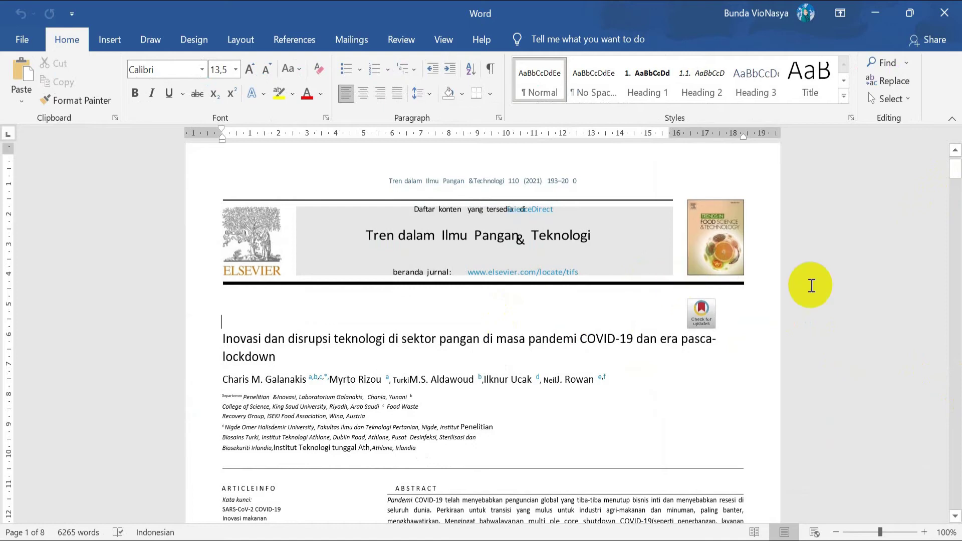
pyautogui.moveTo(956, 169); pyautogui.dragTo(959, 287)
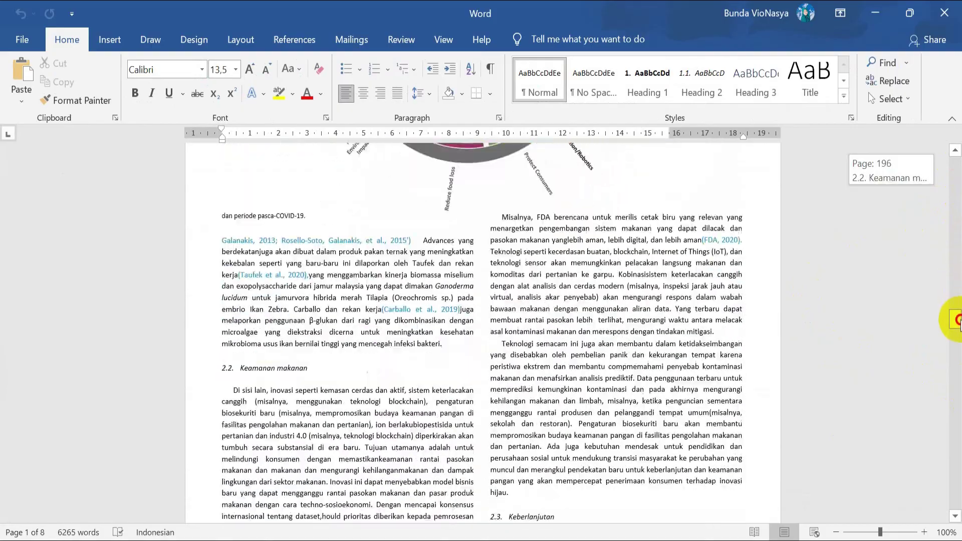
pyautogui.moveTo(958, 312); pyautogui.dragTo(956, 491)
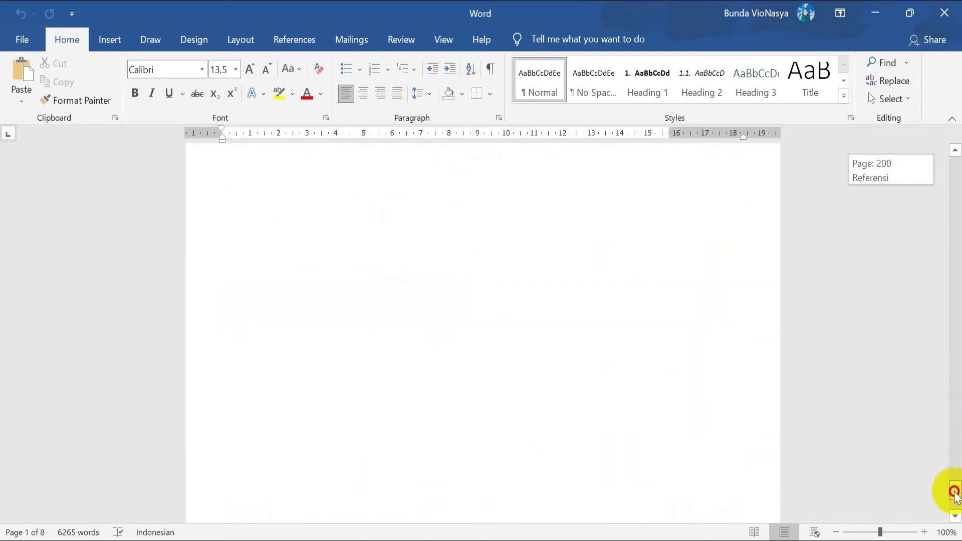
pyautogui.moveTo(956, 491); pyautogui.dragTo(955, 163)
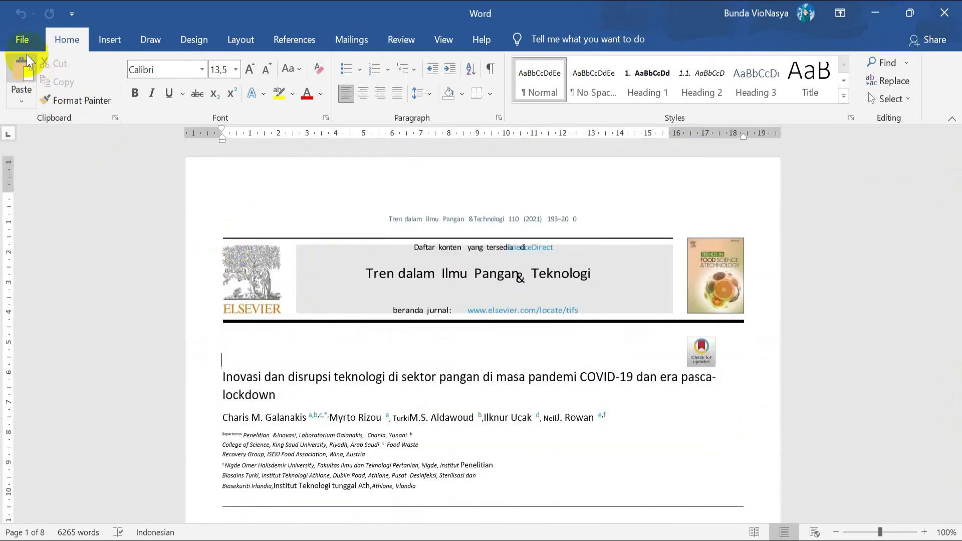
# Save the translation as 'Innovations and technology disruptions in the food sector within the COVID' in Jurnal International
pyautogui.click(21, 40)
pyautogui.click(39, 245)
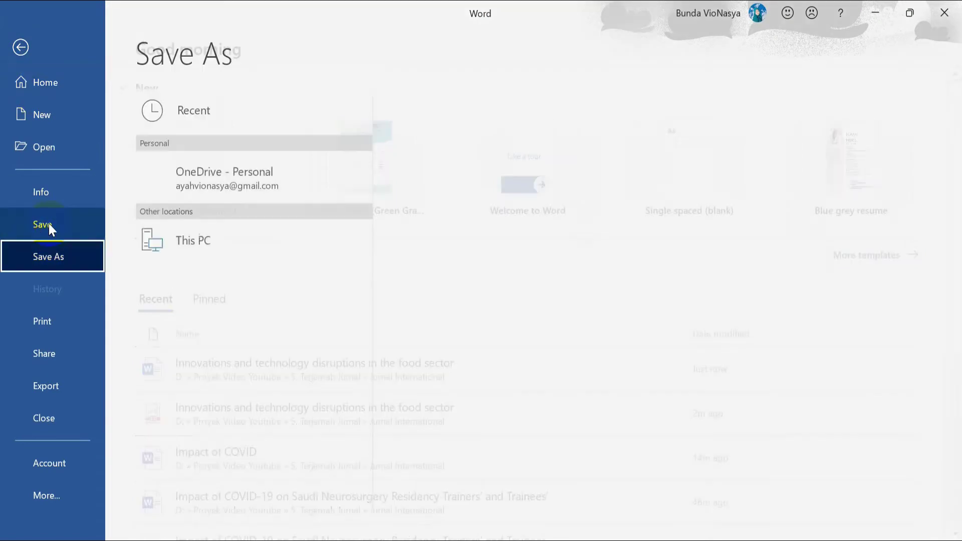
pyautogui.click(494, 166)
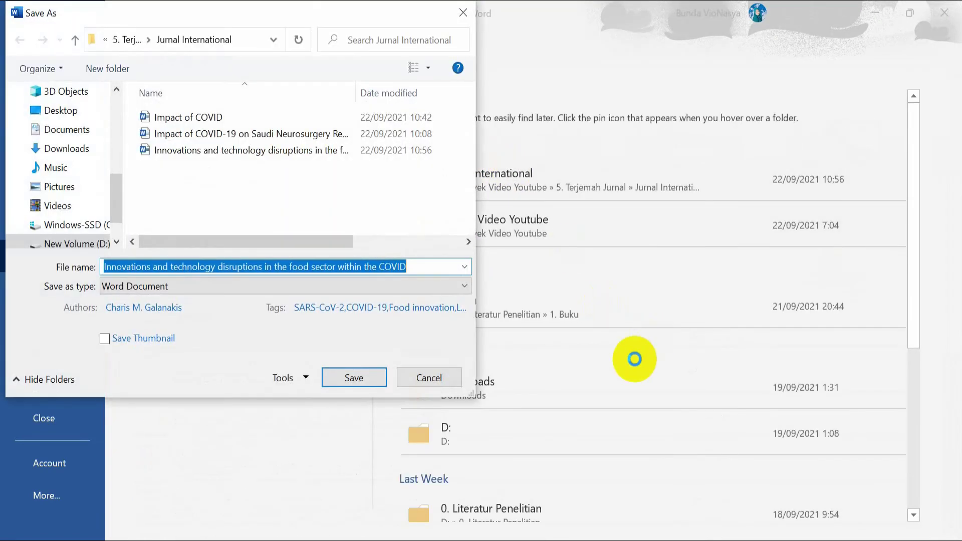
pyautogui.click(354, 377)
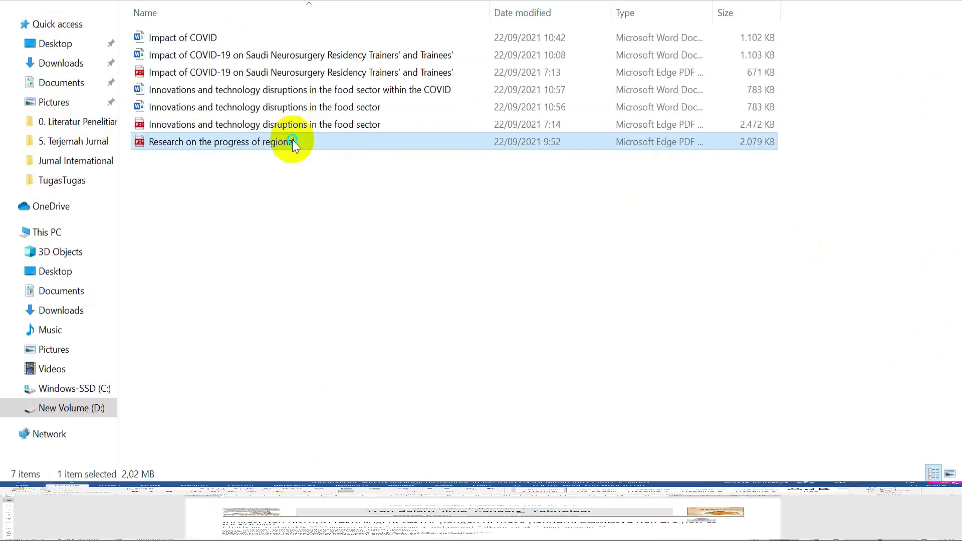
pyautogui.rightClick(292, 143)
pyautogui.moveTo(338, 283)
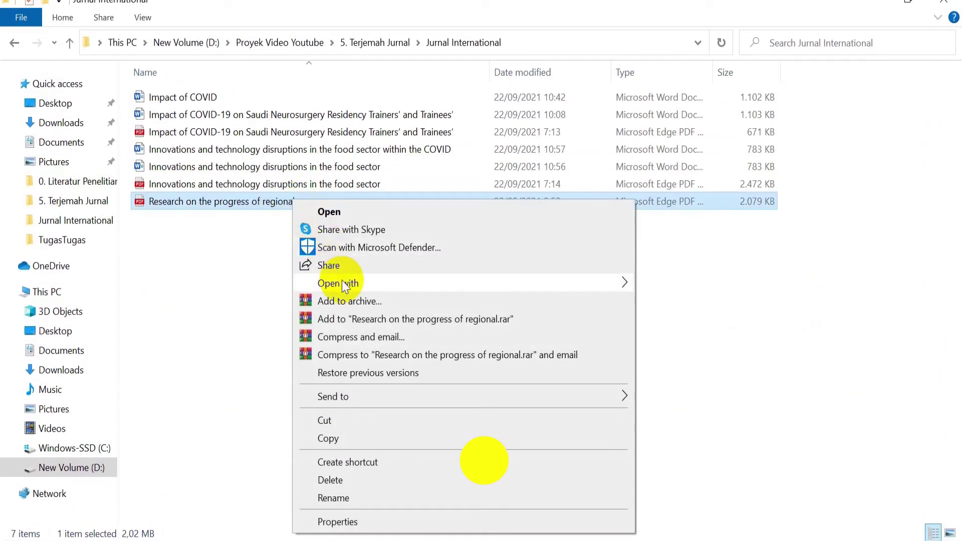
# Open the 'Research on the progress of regional' PDF in Word using Choose another app
pyautogui.click(687, 417)
pyautogui.scroll(-3, 481, 406)
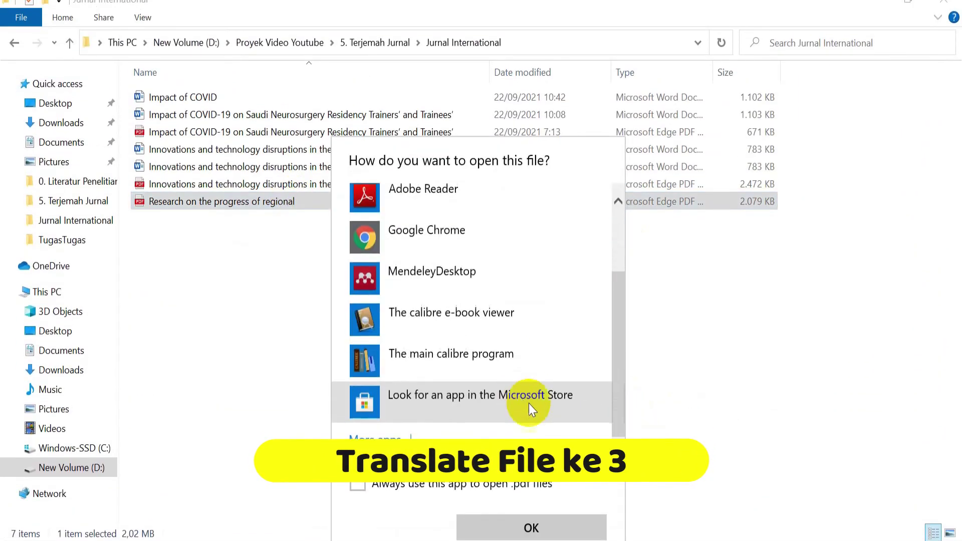
pyautogui.scroll(3, 502, 360)
pyautogui.scroll(-3, 502, 360)
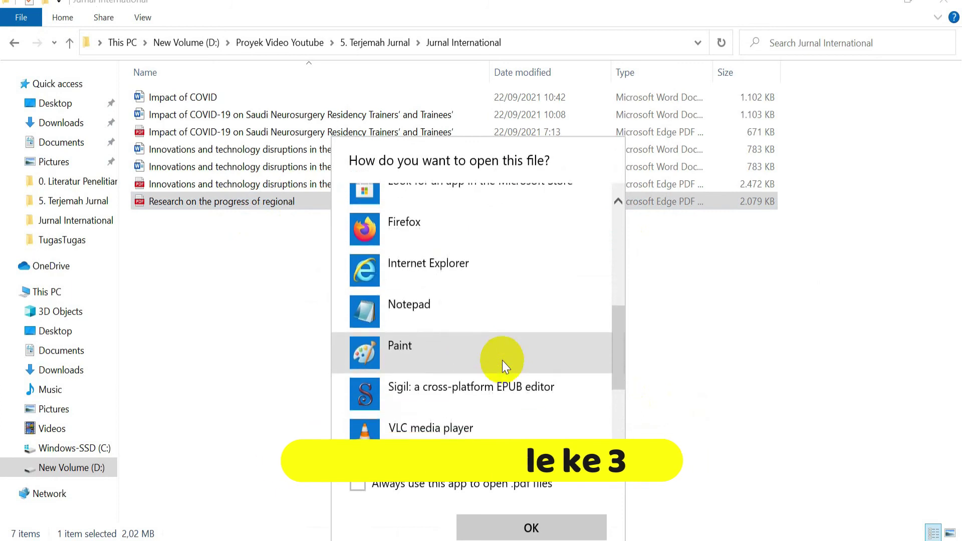
pyautogui.scroll(-2, 502, 360)
pyautogui.click(503, 361)
pyautogui.click(532, 524)
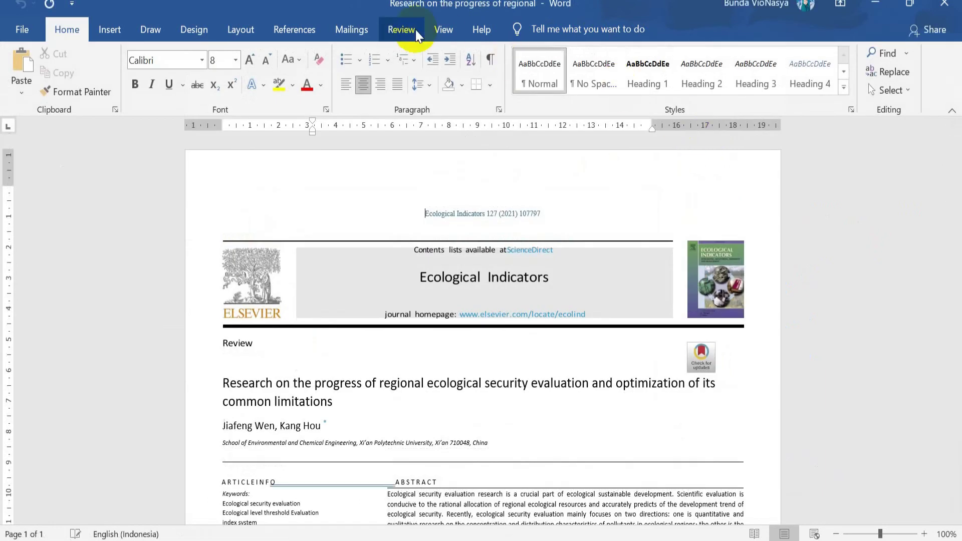
# Set up Translate Document with Indonesian kept as the default translation language
pyautogui.click(404, 30)
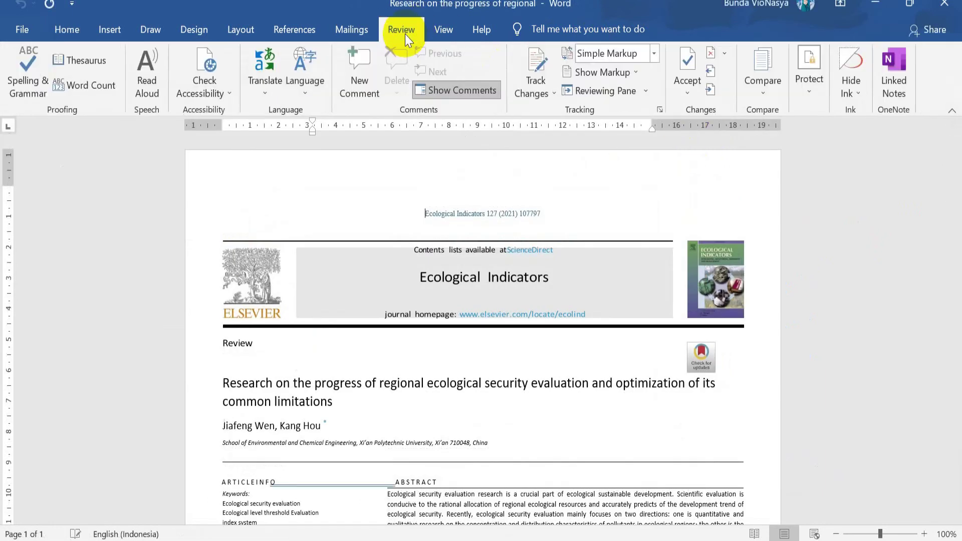
pyautogui.click(266, 84)
pyautogui.click(335, 179)
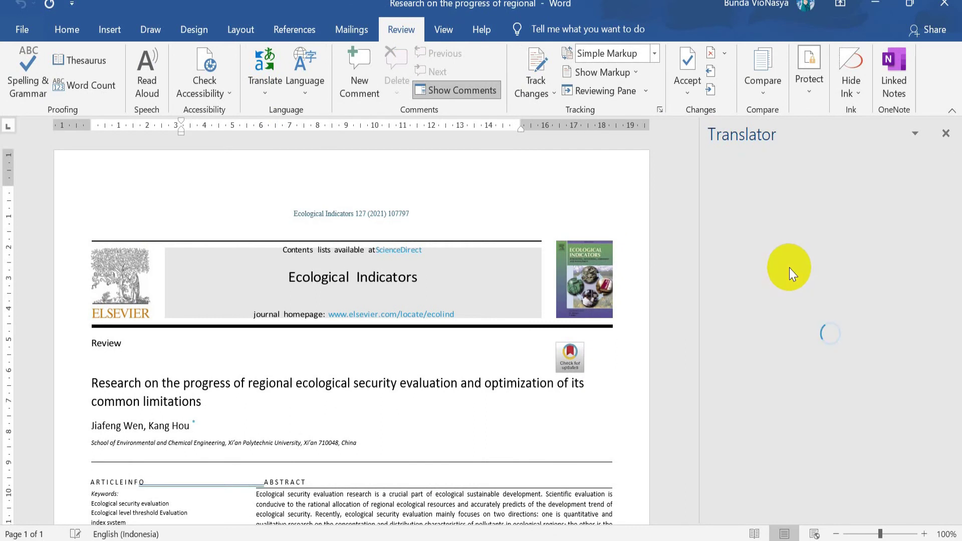
pyautogui.click(734, 319)
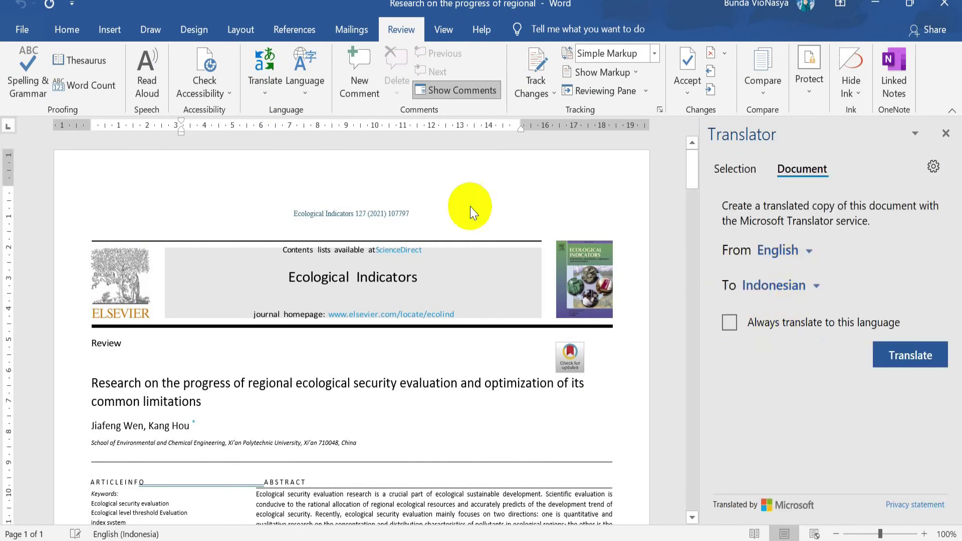
# Save the research article as a Word document, then translate it into Indonesian
pyautogui.click(22, 29)
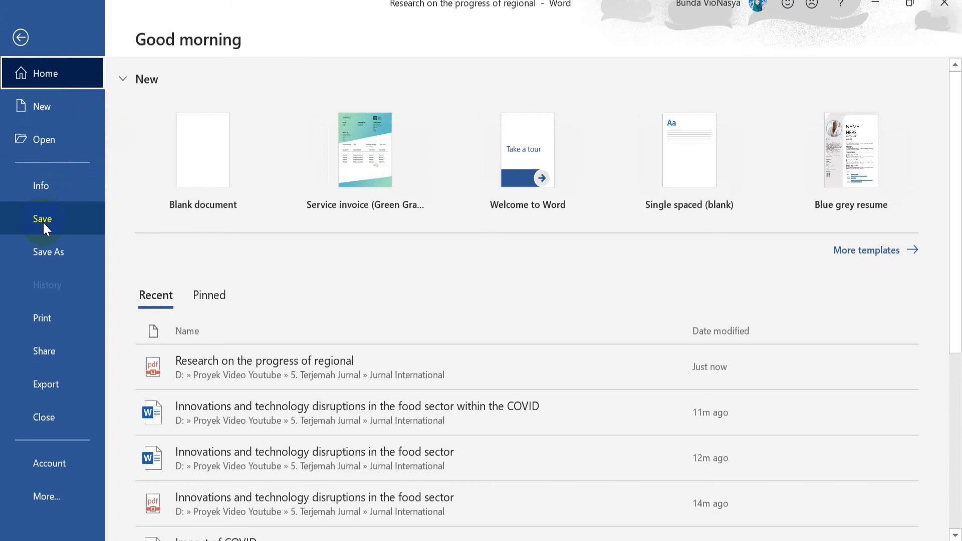
pyautogui.click(43, 221)
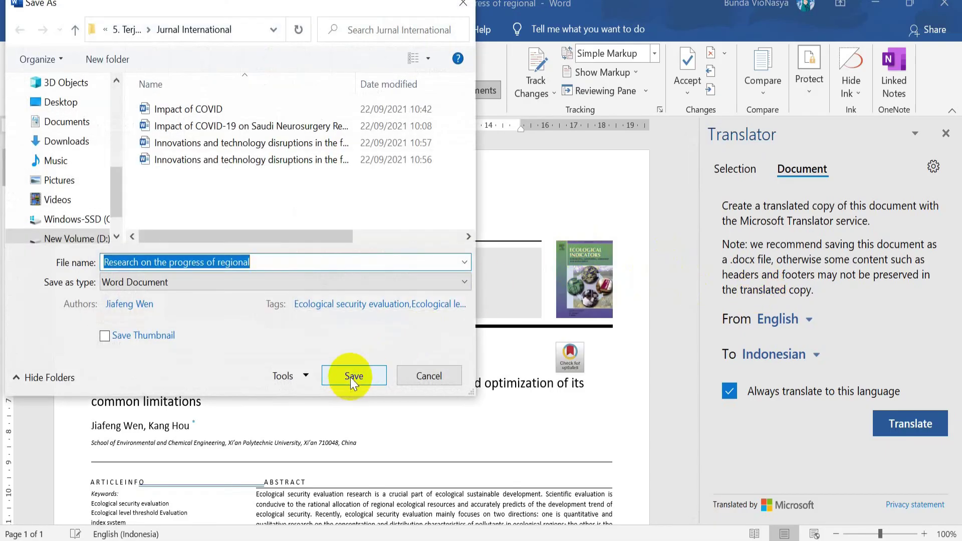
pyautogui.click(352, 378)
pyautogui.click(908, 428)
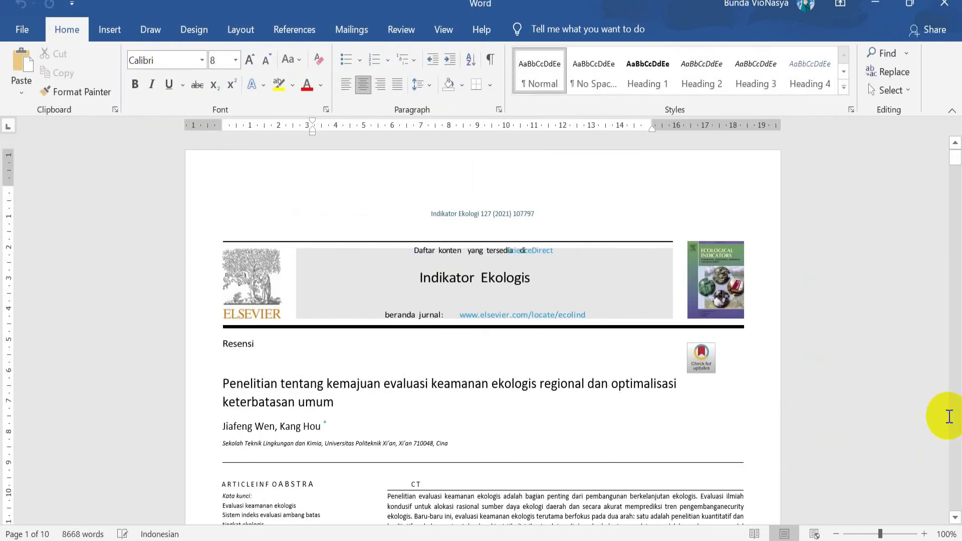
# Scroll through all ten pages of the Indonesian translation, then choose File > Save
pyautogui.scroll(-5, 741, 397)
pyautogui.scroll(-5, 742, 397)
pyautogui.scroll(-10, 747, 397)
pyautogui.scroll(-8, 760, 396)
pyautogui.scroll(-5, 759, 396)
pyautogui.scroll(-5, 760, 396)
pyautogui.scroll(-5, 760, 396)
pyautogui.scroll(-5, 760, 396)
pyautogui.scroll(-5, 760, 397)
pyautogui.scroll(-5, 760, 396)
pyautogui.scroll(-5, 760, 396)
pyautogui.scroll(-5, 760, 396)
pyautogui.scroll(-5, 760, 396)
pyautogui.scroll(-5, 760, 396)
pyautogui.scroll(-5, 760, 396)
pyautogui.scroll(-5, 759, 395)
pyautogui.scroll(-5, 759, 395)
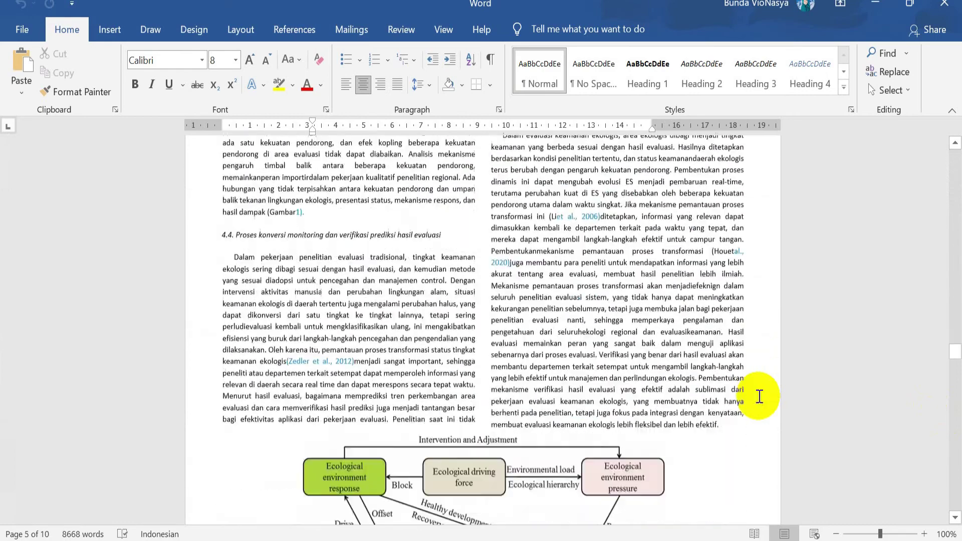
pyautogui.scroll(-3, 760, 396)
pyautogui.scroll(-5, 760, 396)
pyautogui.scroll(-5, 760, 396)
pyautogui.scroll(-5, 760, 396)
pyautogui.scroll(-5, 760, 396)
pyautogui.scroll(-5, 760, 396)
pyautogui.scroll(-5, 760, 396)
pyautogui.scroll(-5, 759, 396)
pyautogui.scroll(-5, 760, 396)
pyautogui.scroll(-5, 760, 396)
pyautogui.scroll(-5, 760, 396)
pyautogui.scroll(-5, 760, 396)
pyautogui.scroll(-3, 760, 396)
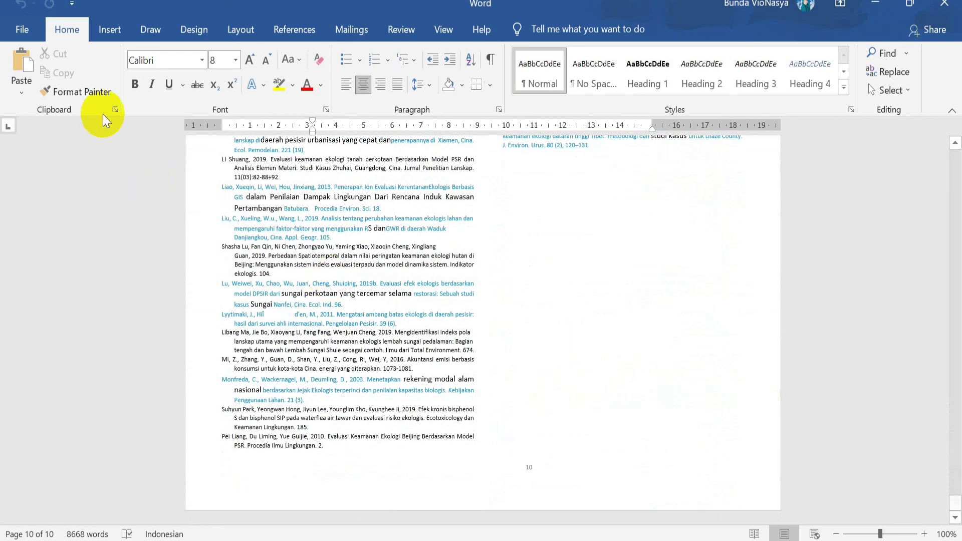
pyautogui.click(22, 29)
pyautogui.click(41, 221)
# Save the translation in Jurnal International as 'Research on the progress' after the duplicate-name warning
pyautogui.click(444, 174)
pyautogui.click(370, 378)
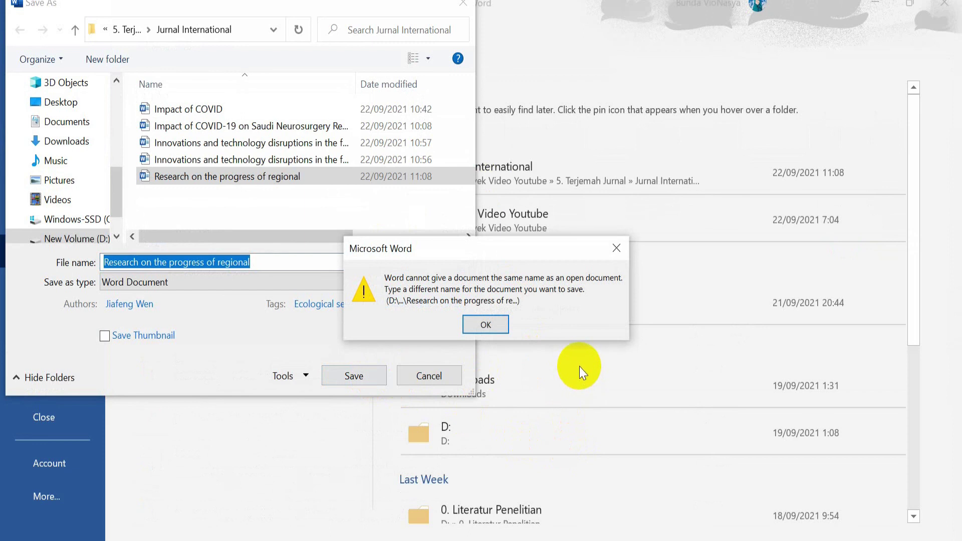
pyautogui.click(616, 248)
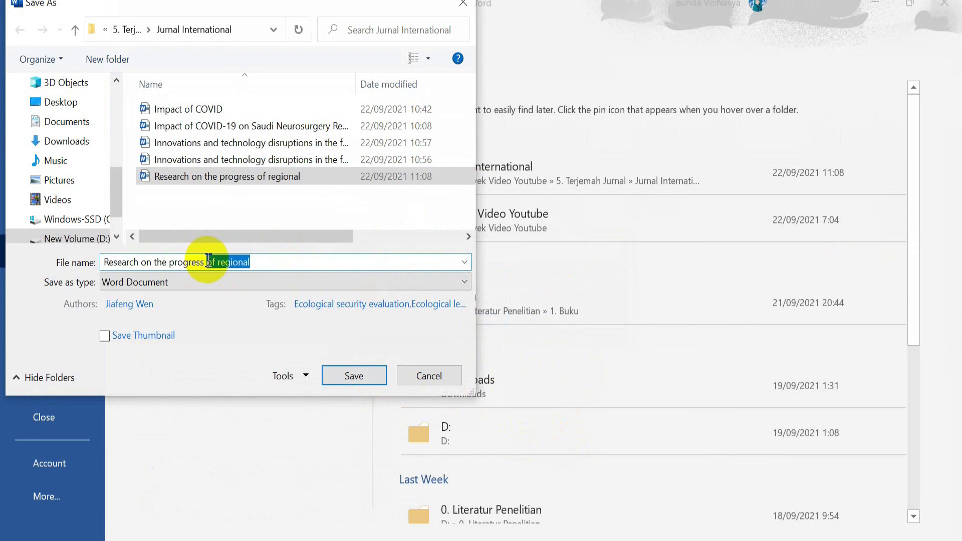
pyautogui.press('BackSpace')
pyautogui.click(344, 376)
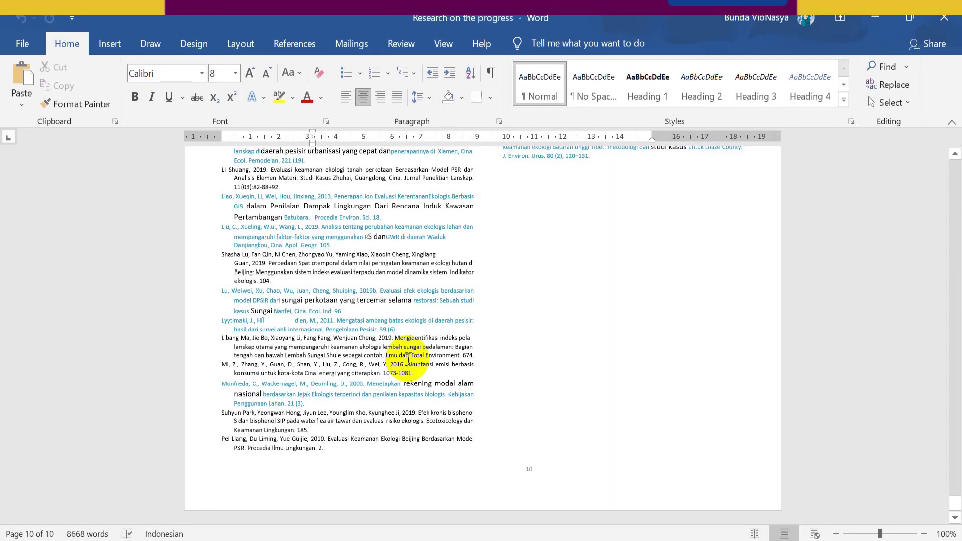